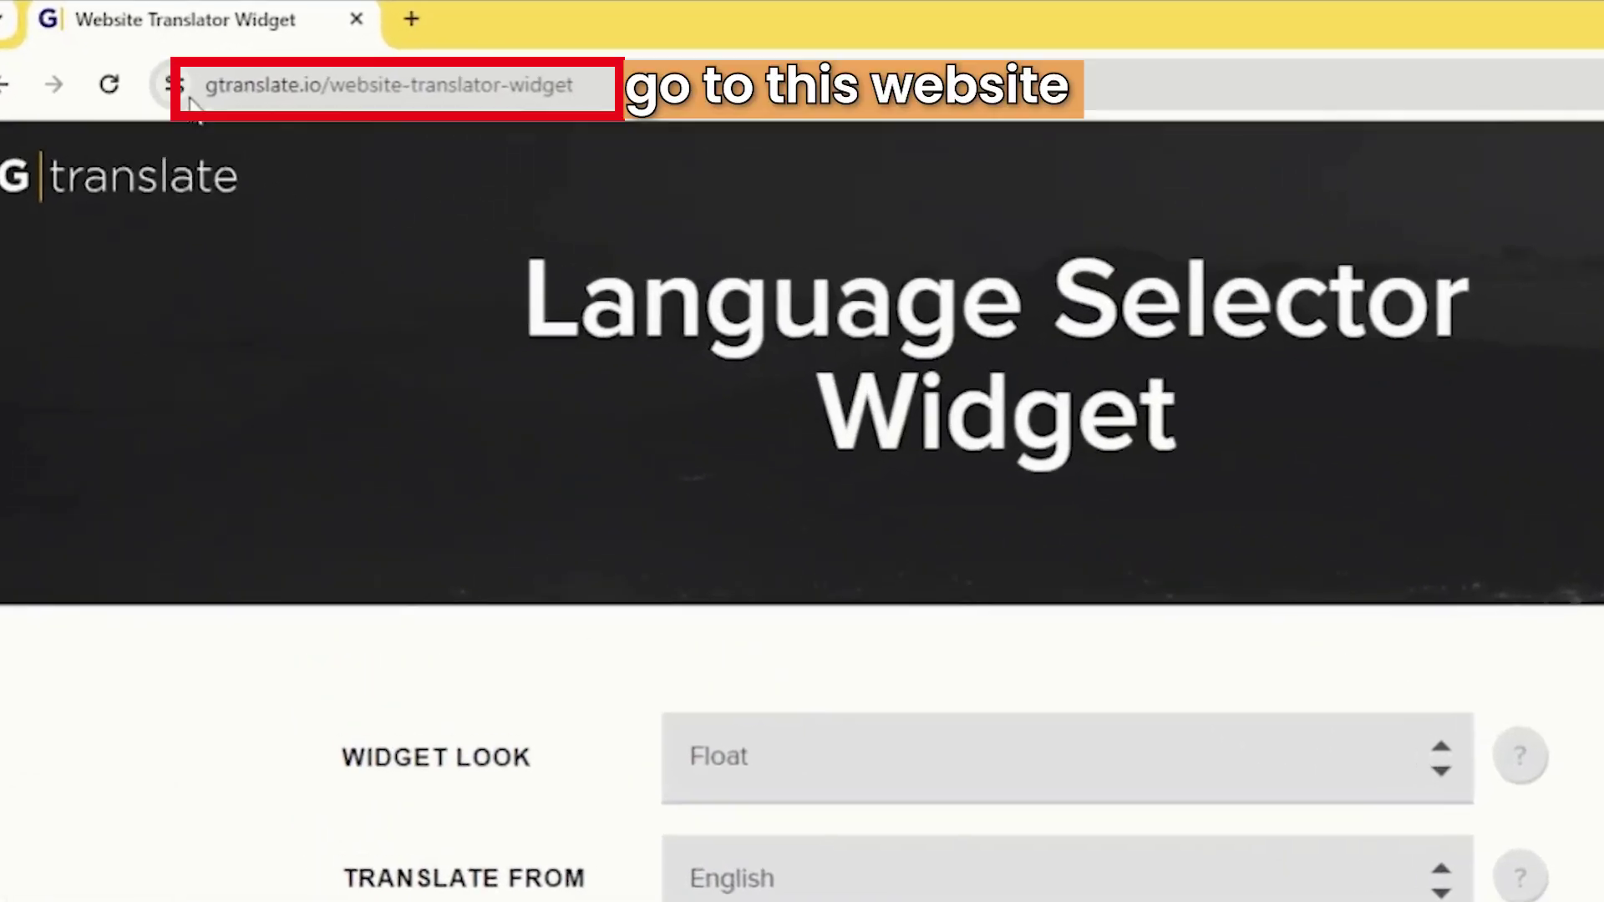
# Step: Preview and close the demo EN float selector, then bring up the Widget Look styles
pyautogui.click(246, 81)
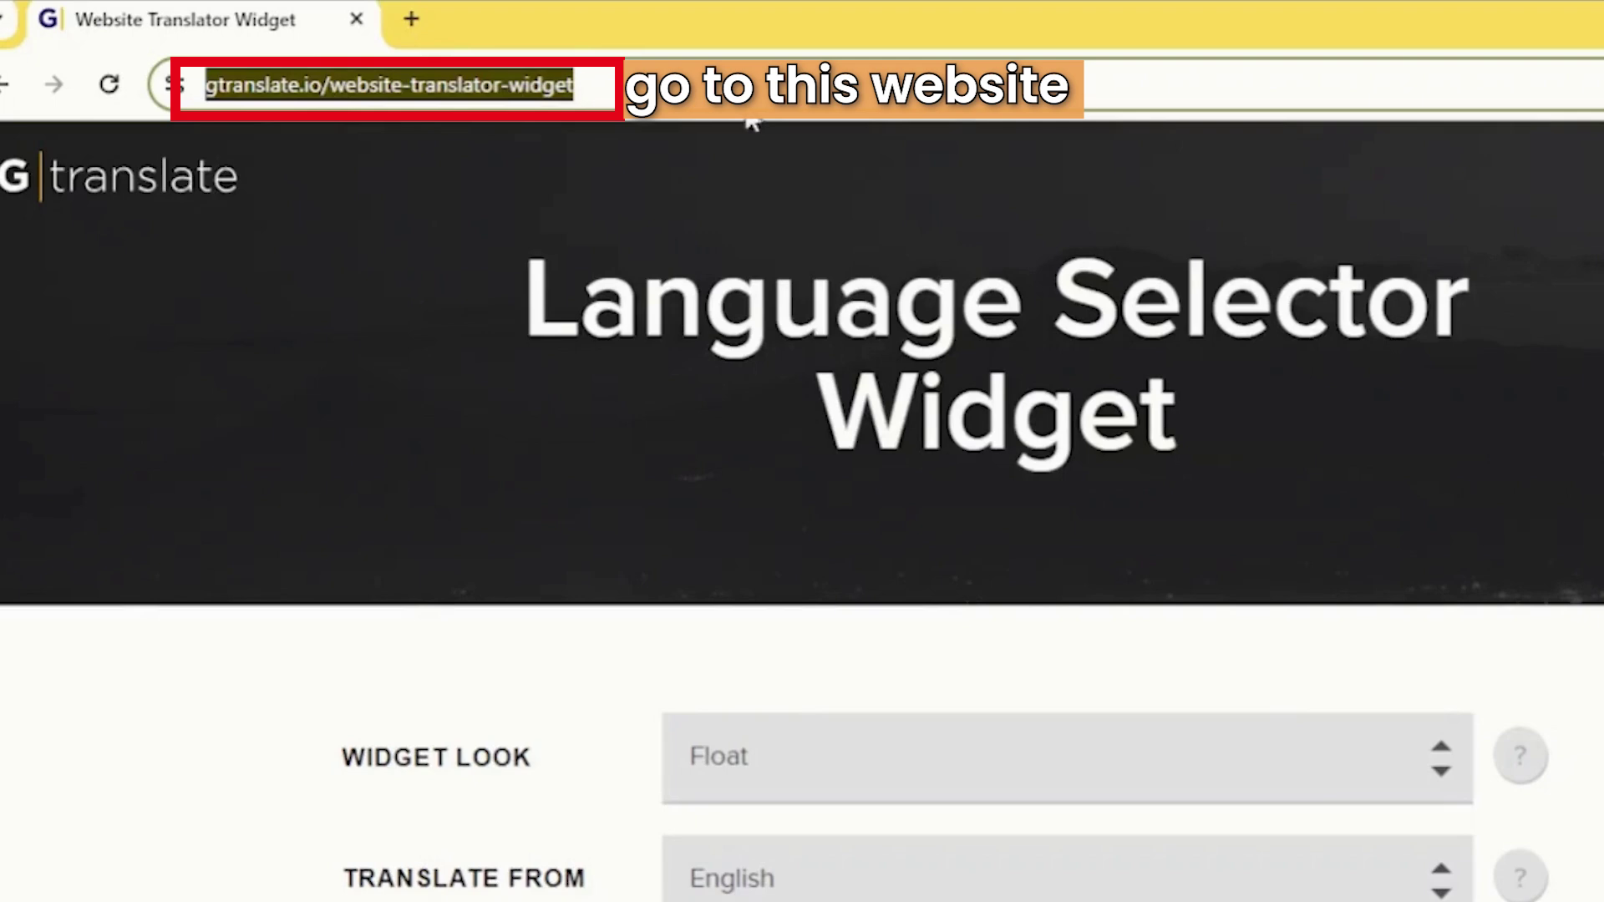
pyautogui.click(695, 419)
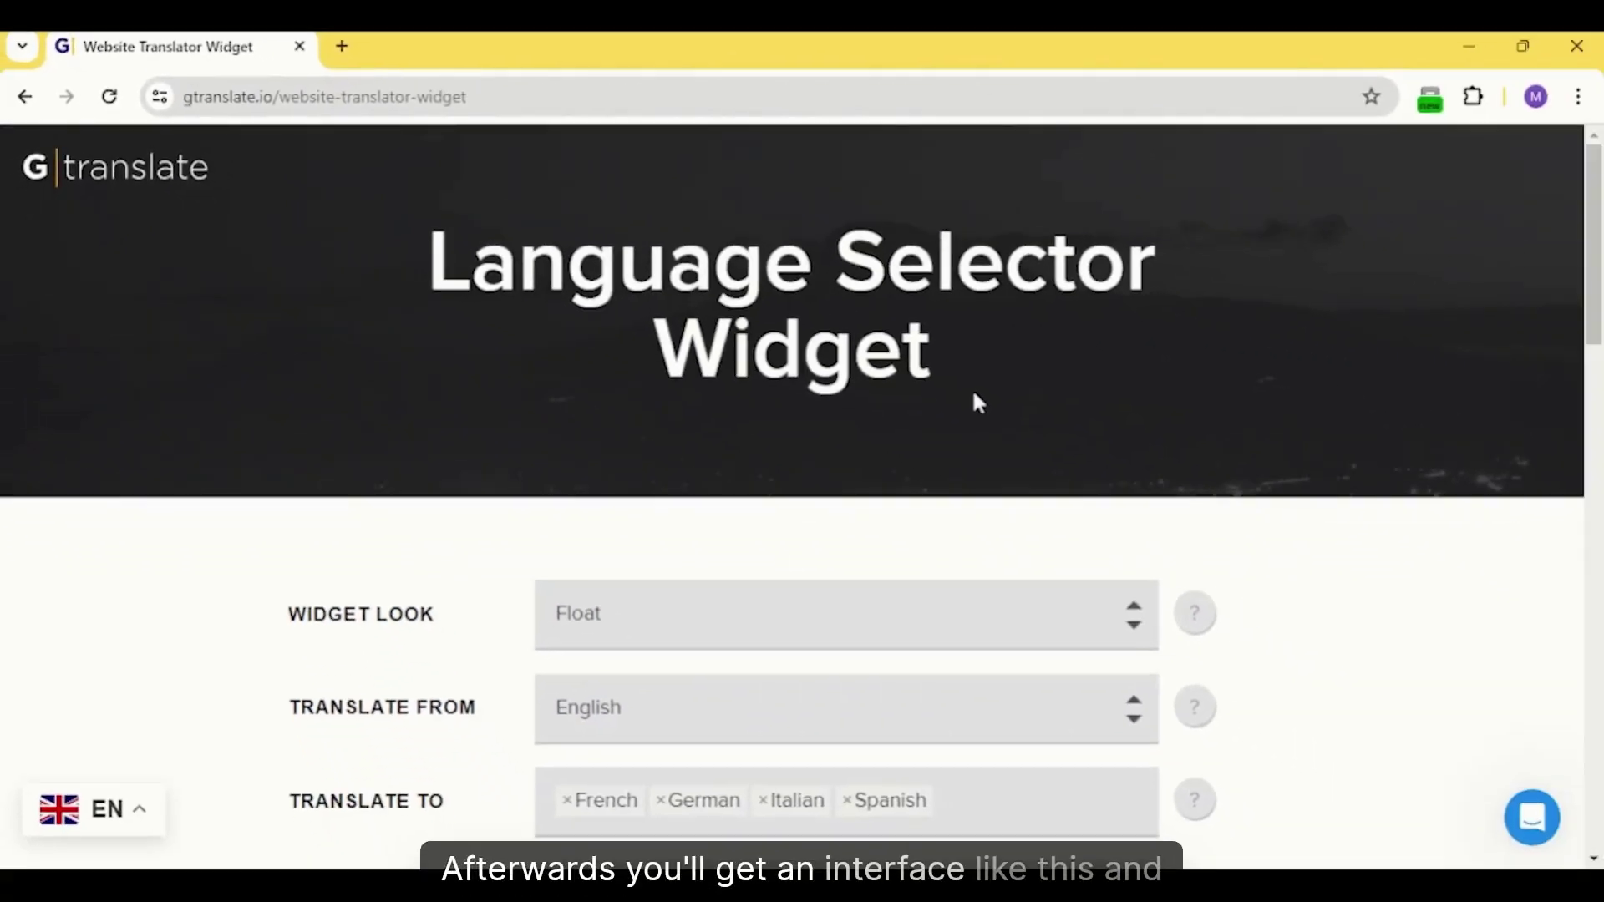
pyautogui.scroll(-2, 976, 399)
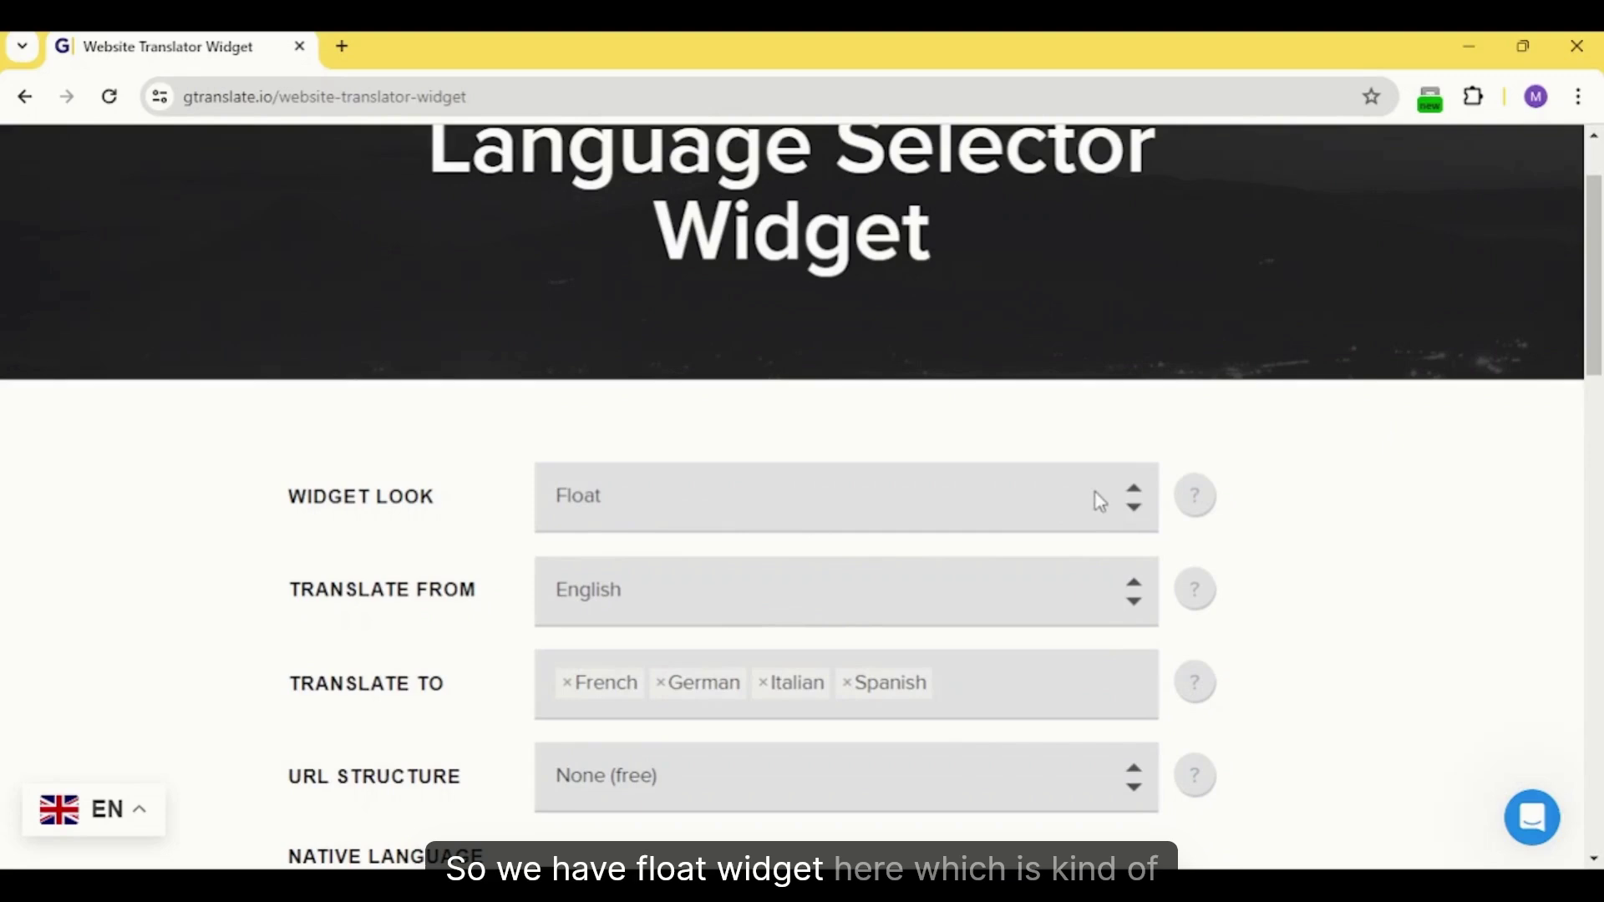
pyautogui.click(96, 823)
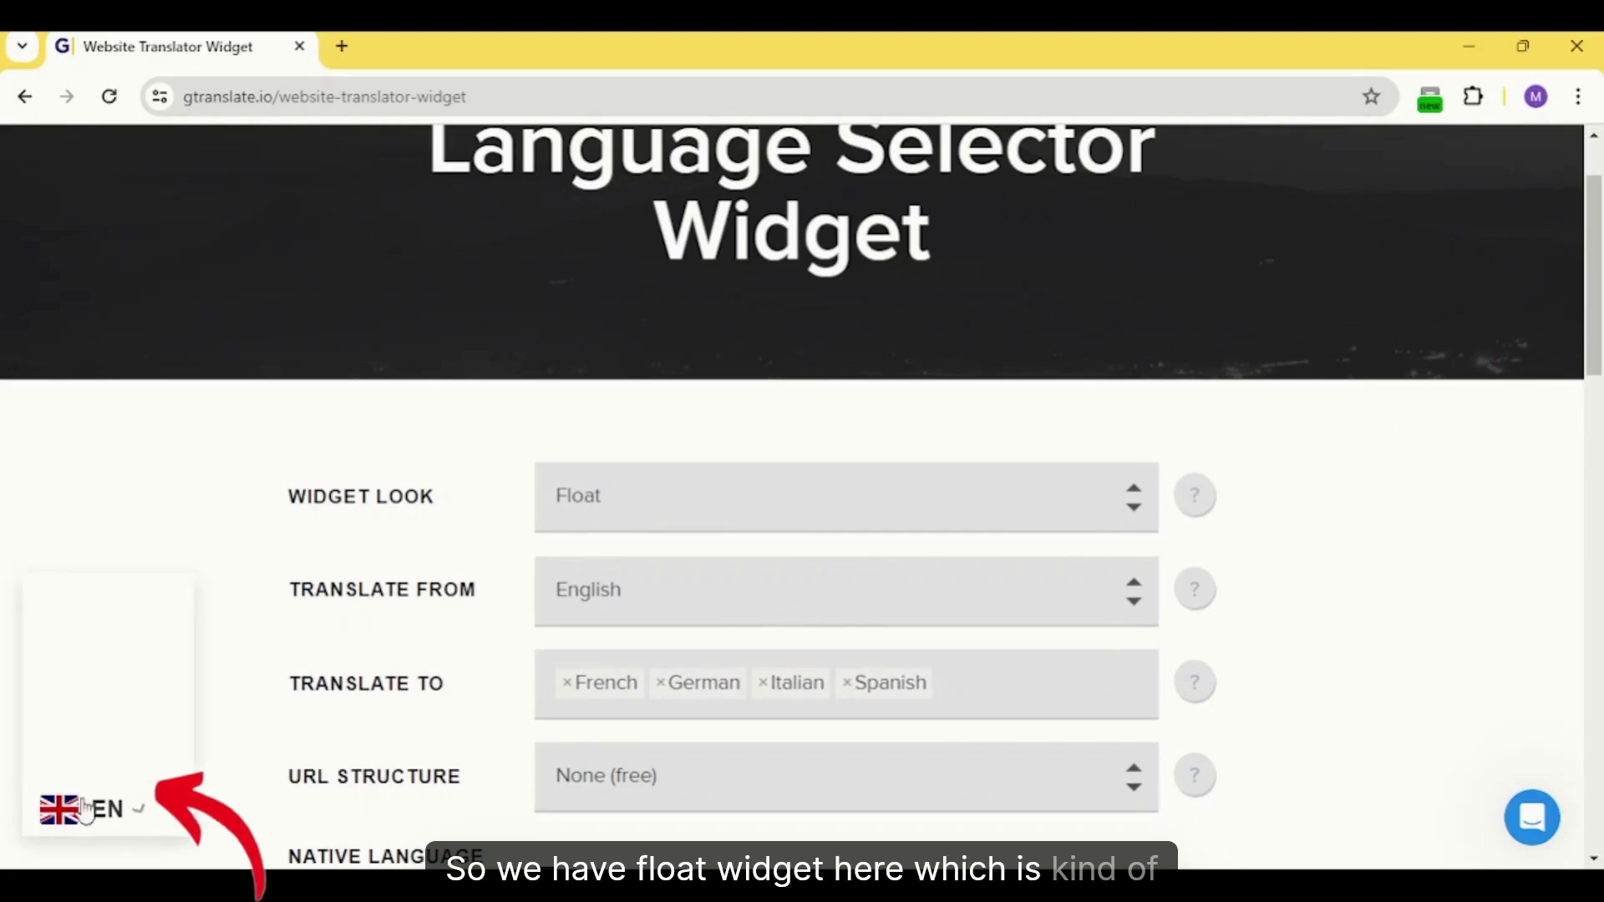
pyautogui.click(159, 815)
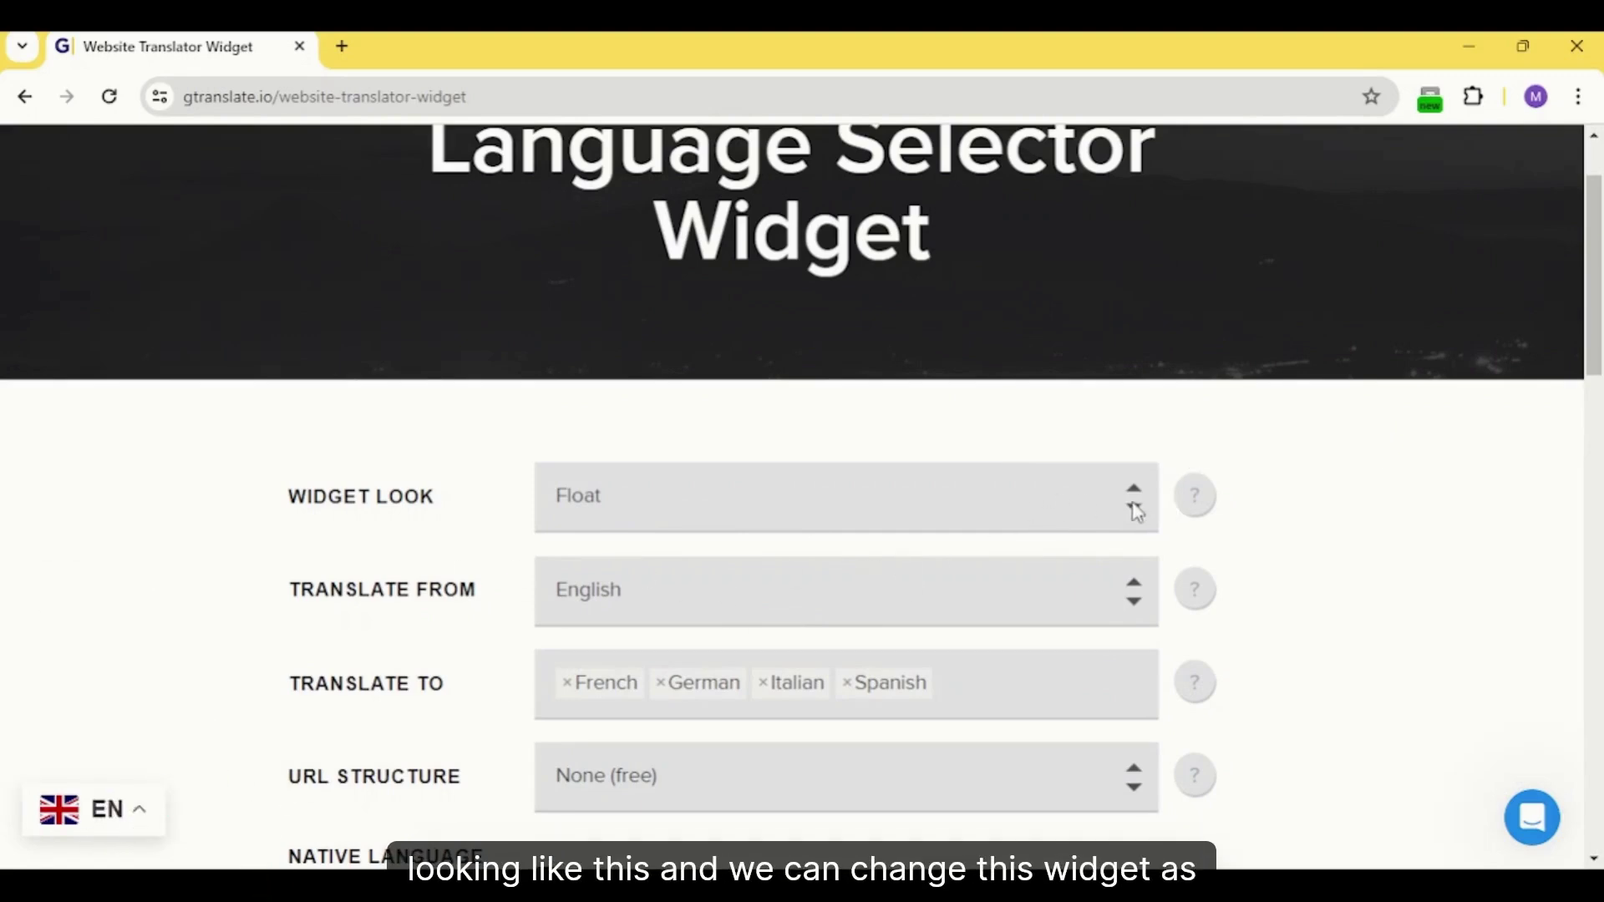
pyautogui.click(957, 510)
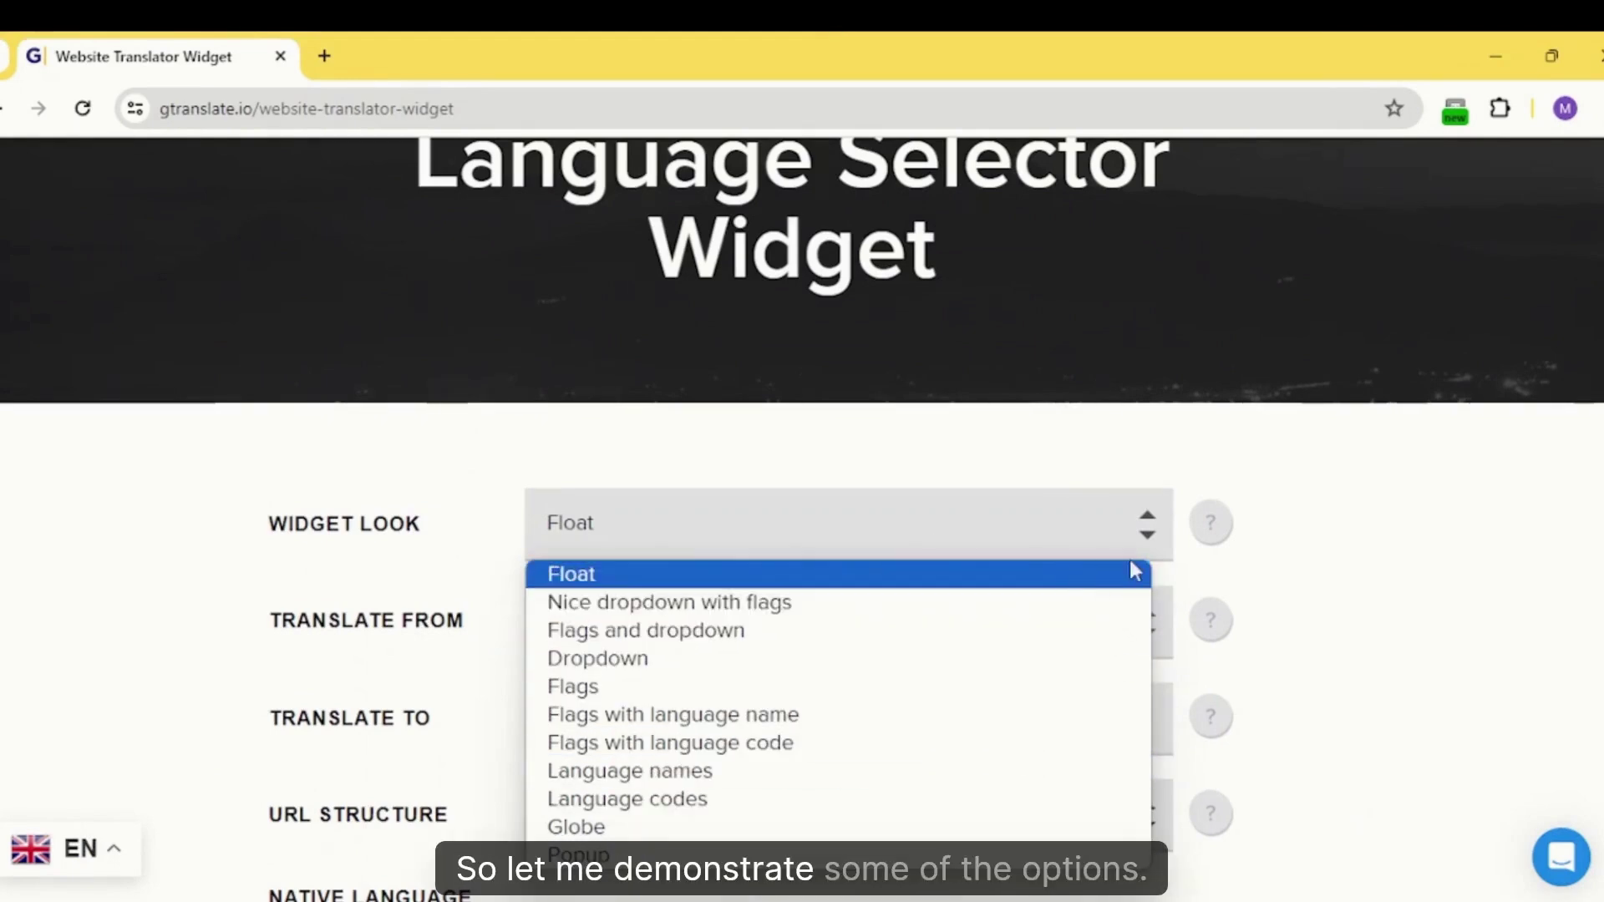
# Step: Switch the widget look to Flags and refresh the preview
pyautogui.click(1337, 575)
pyautogui.click(955, 717)
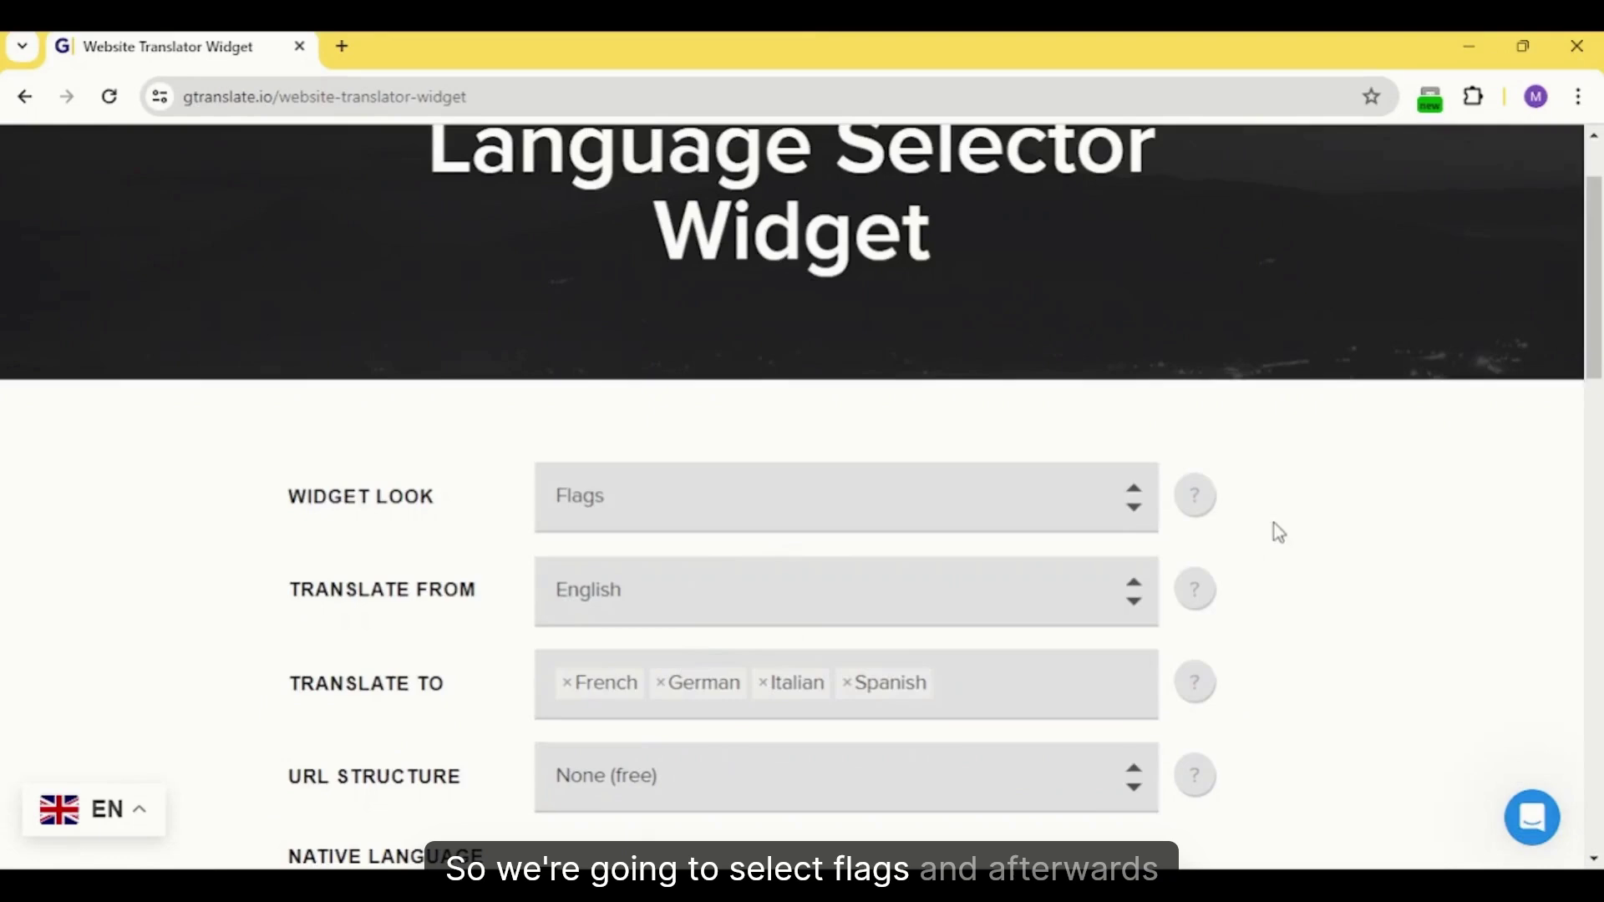
pyautogui.scroll(-20, 1279, 532)
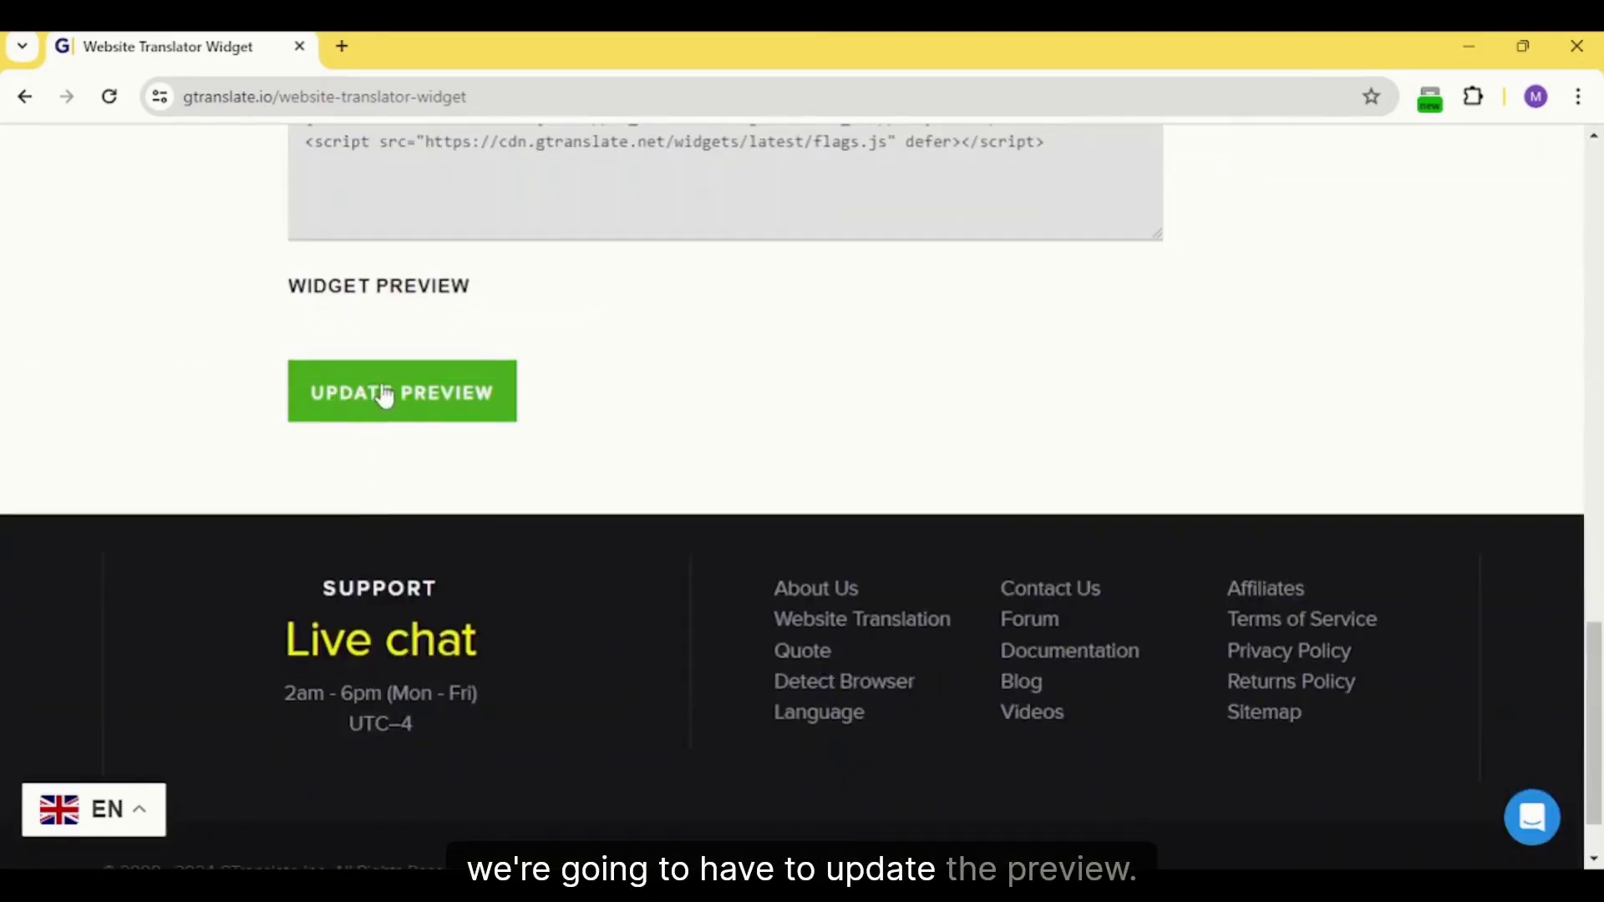
pyautogui.click(384, 397)
pyautogui.scroll(2, 354, 373)
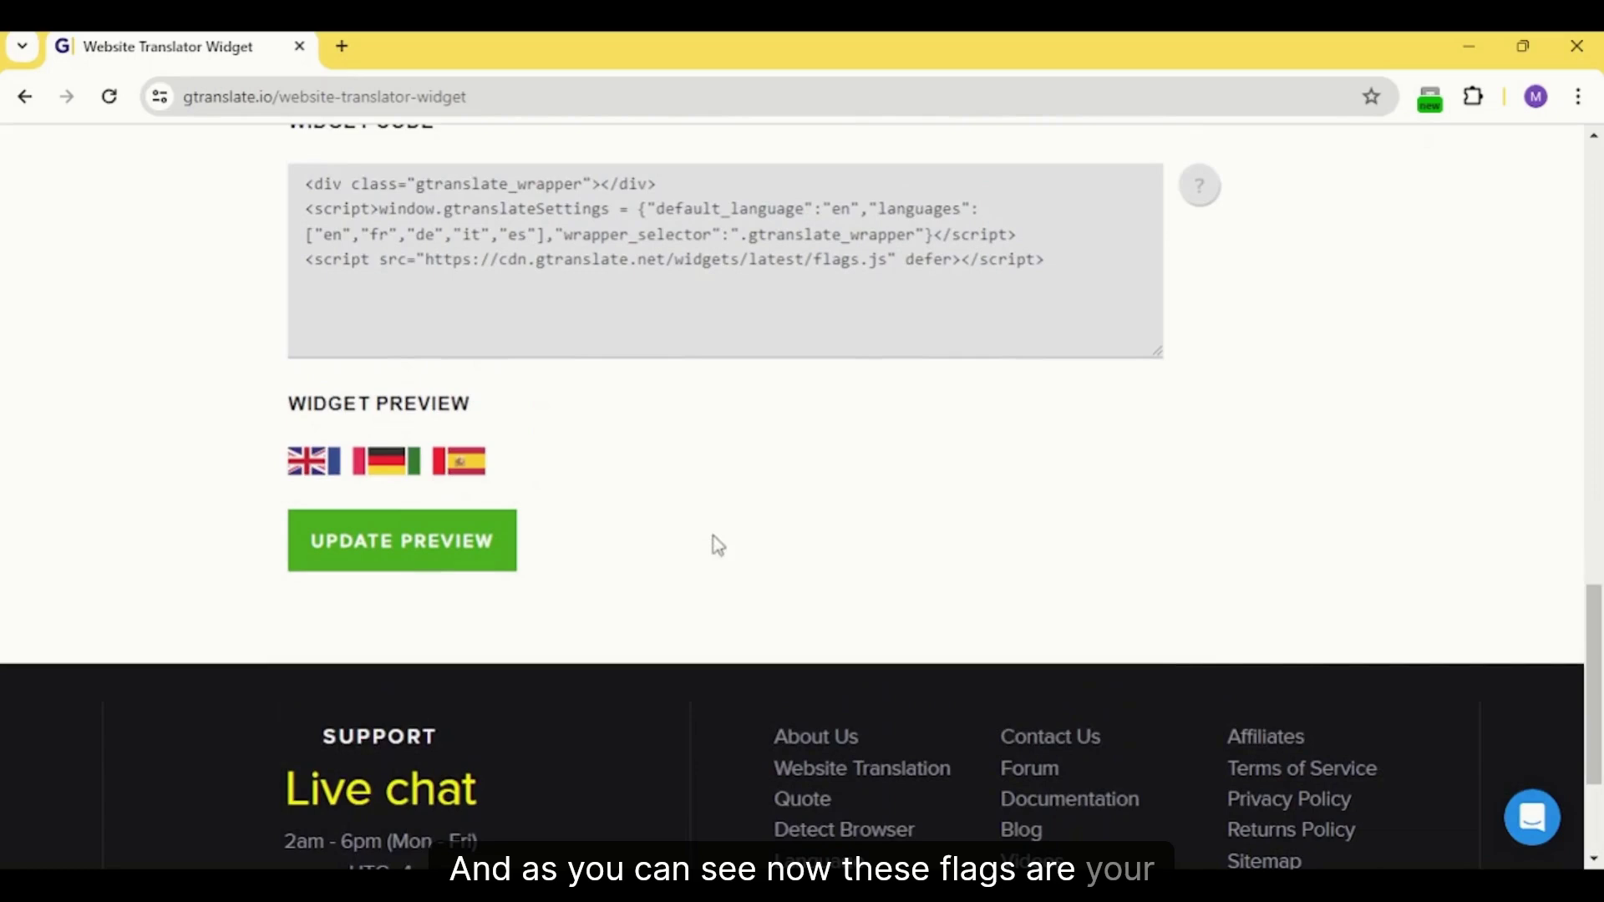
pyautogui.scroll(18, 718, 545)
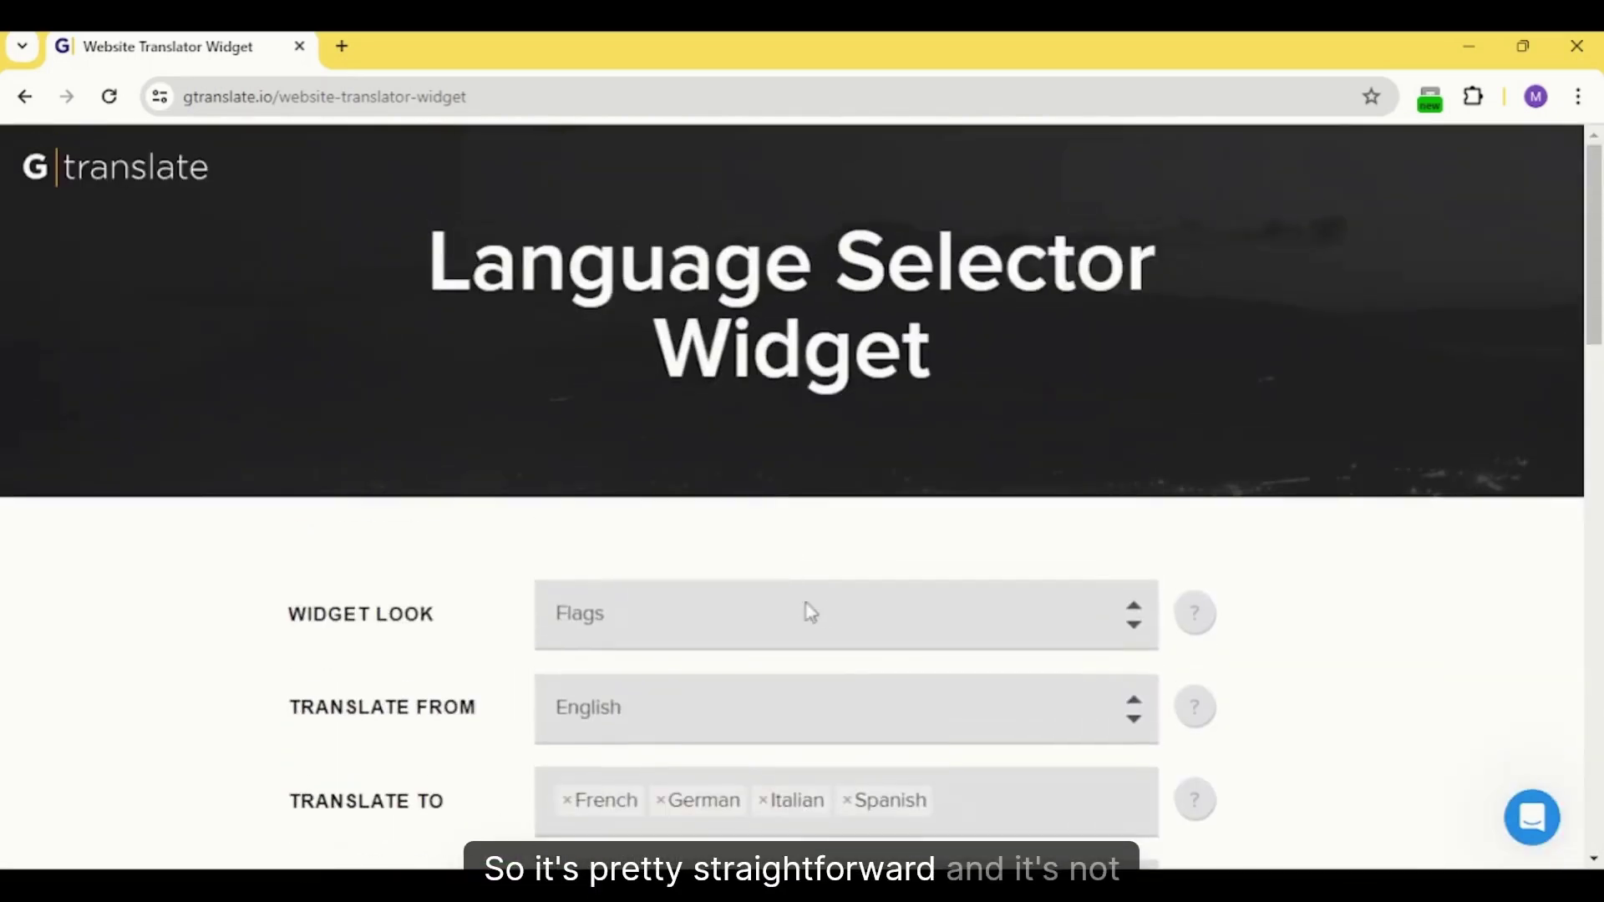
# Step: Switch the look to Globe, refresh, and expand the globe preview into language flags
pyautogui.click(585, 614)
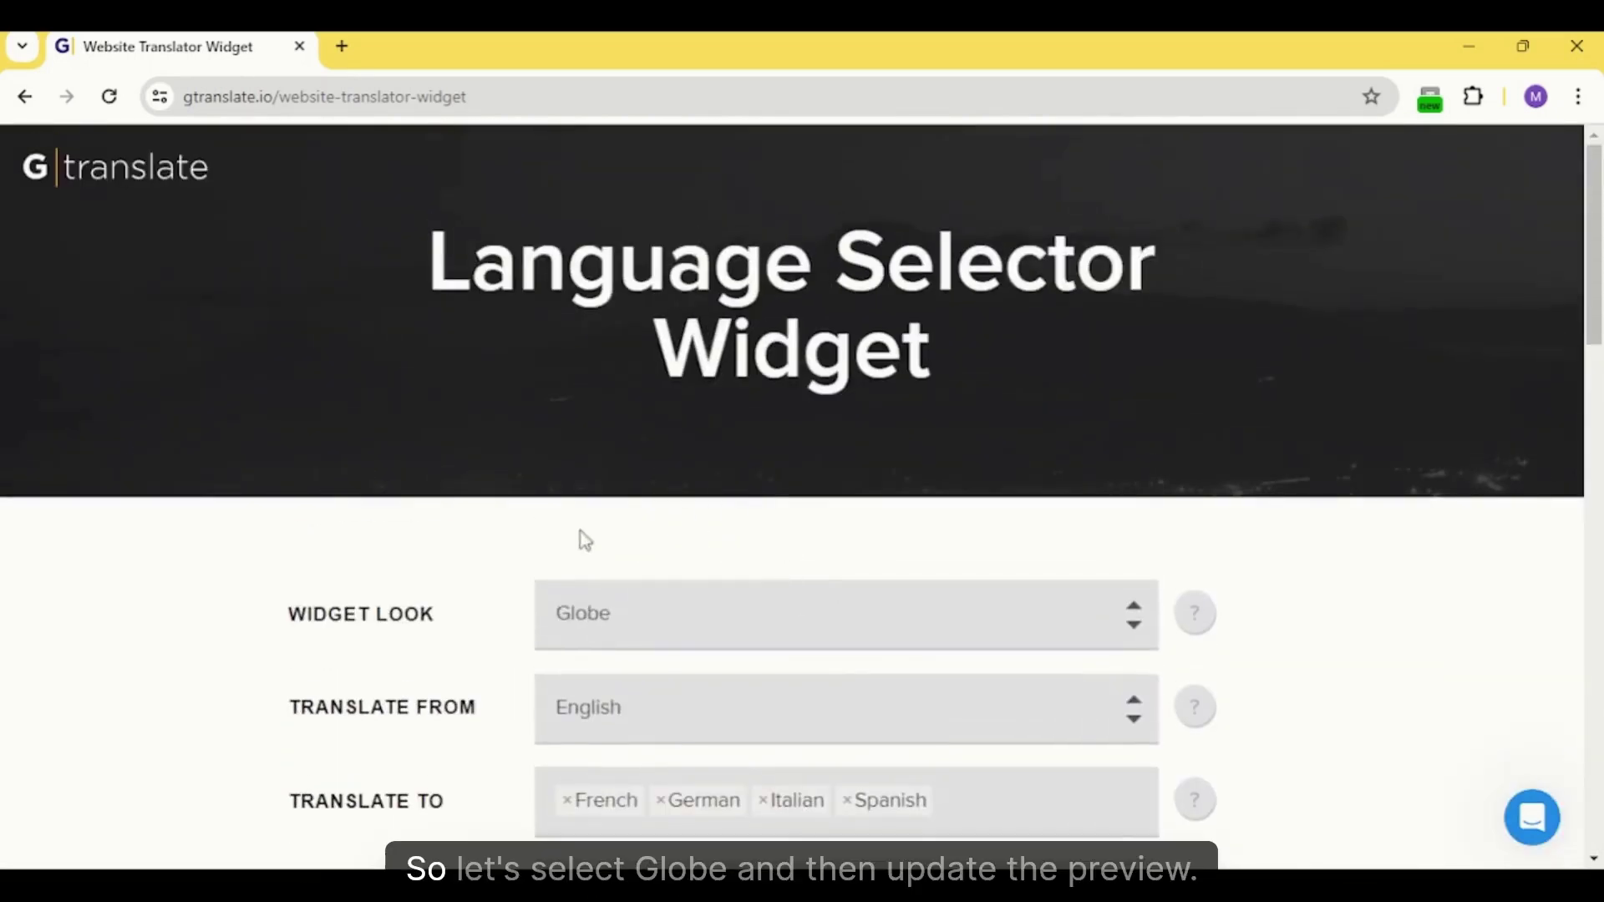
pyautogui.scroll(-10, 518, 518)
pyautogui.scroll(-9, 476, 503)
pyautogui.click(443, 321)
pyautogui.scroll(6, 602, 401)
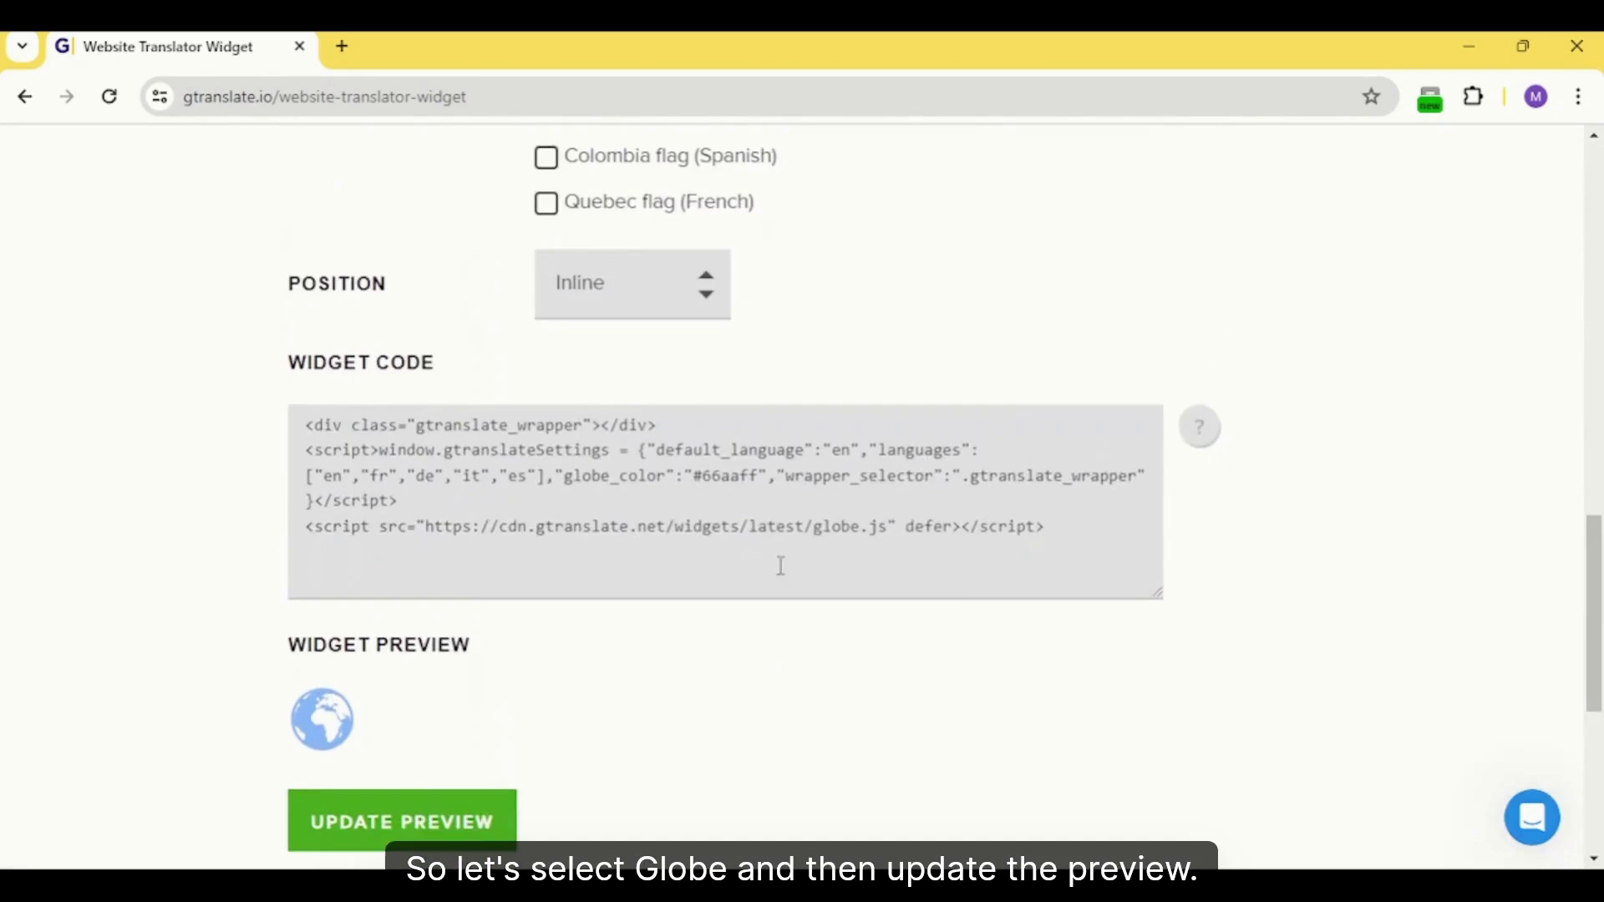
pyautogui.click(336, 756)
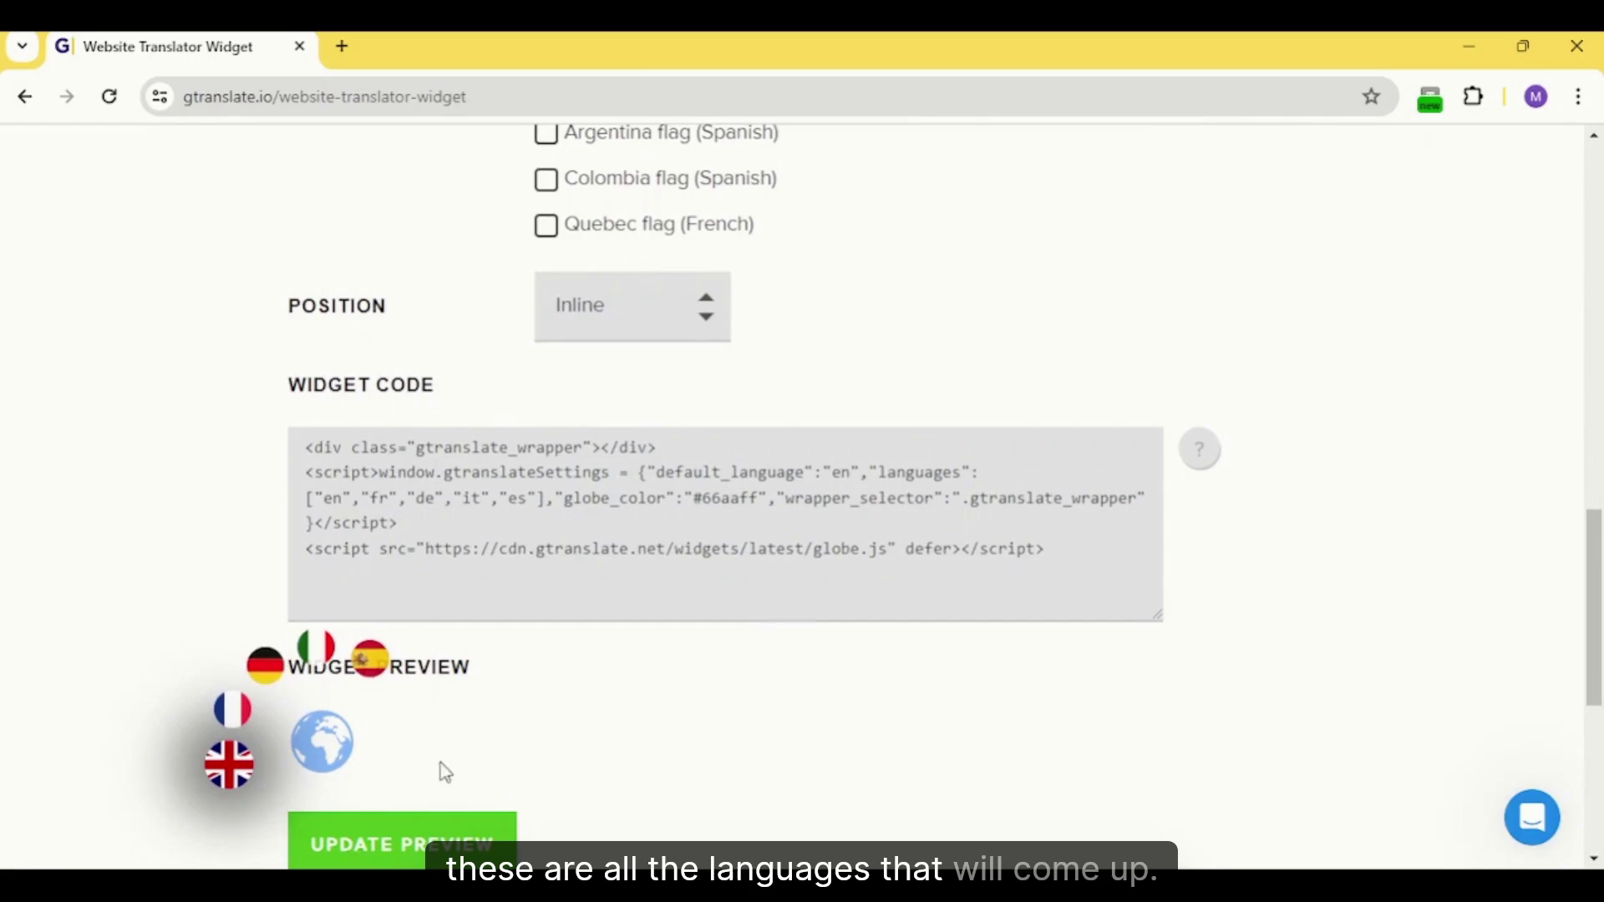
# Step: Set the look to Popup and open its preview listing English, French, German, Italian, Spanish
pyautogui.scroll(15, 826, 704)
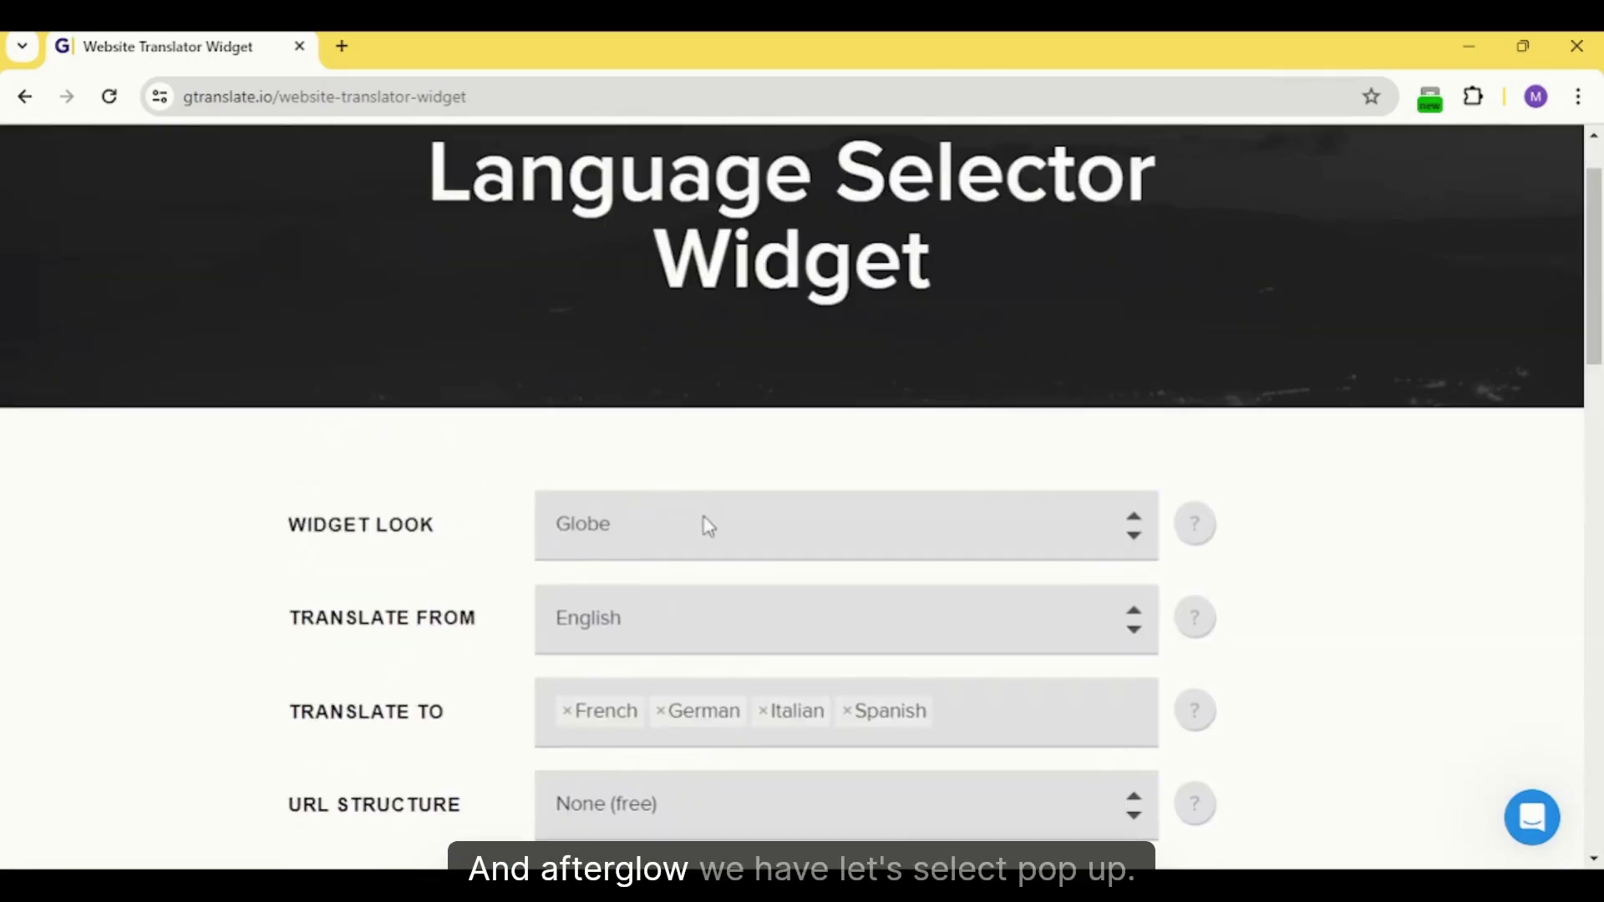
pyautogui.click(785, 813)
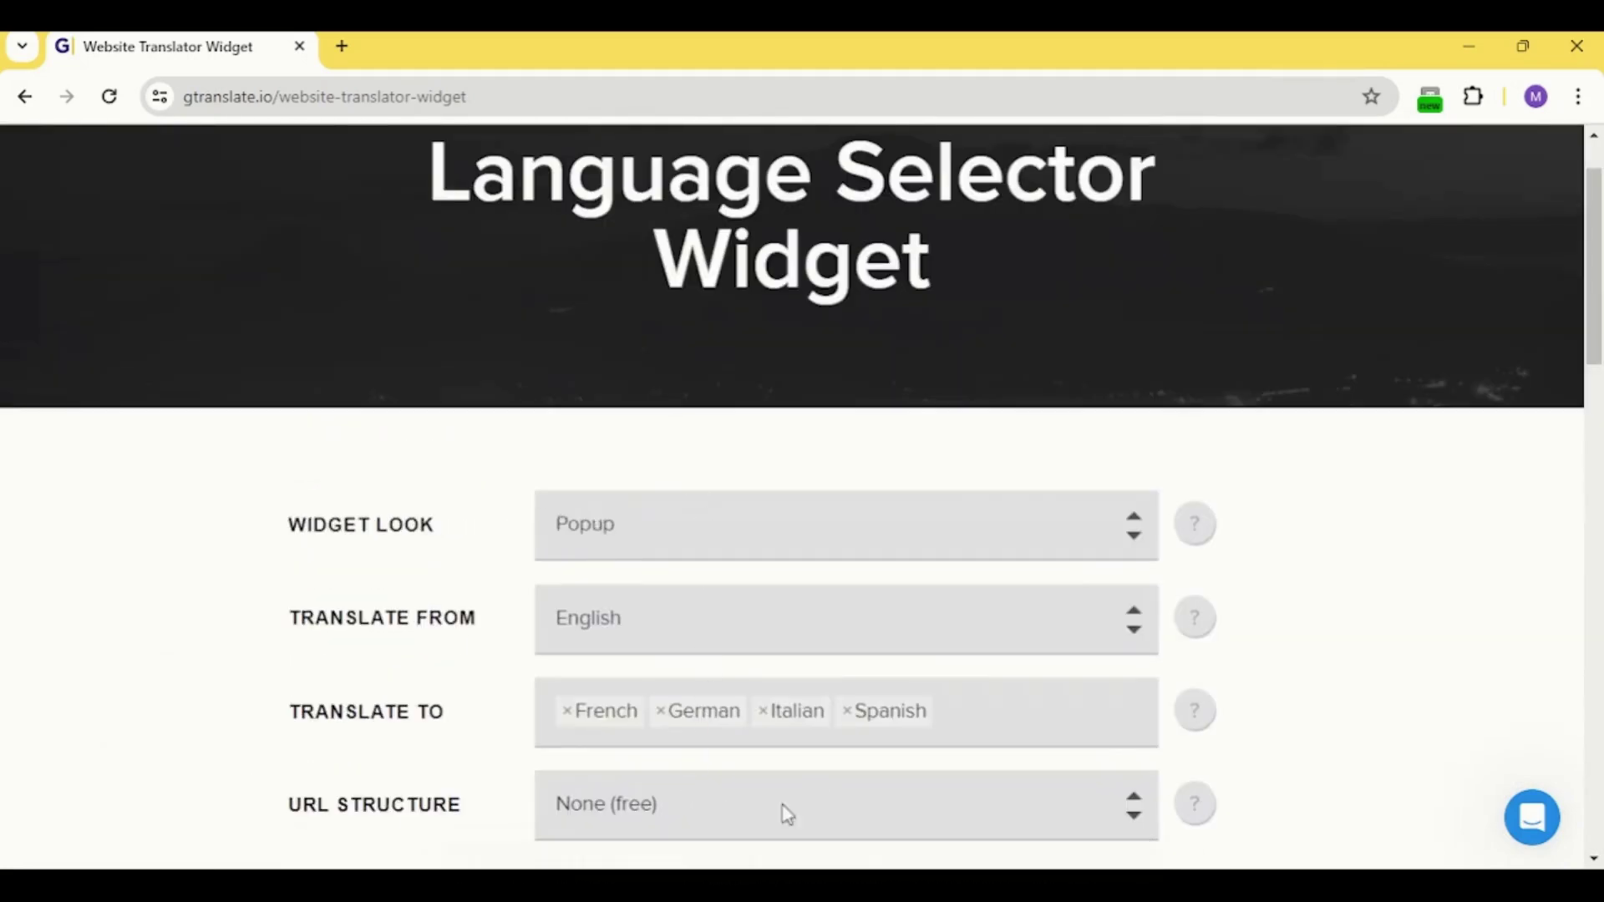
pyautogui.scroll(-15, 709, 703)
pyautogui.click(407, 742)
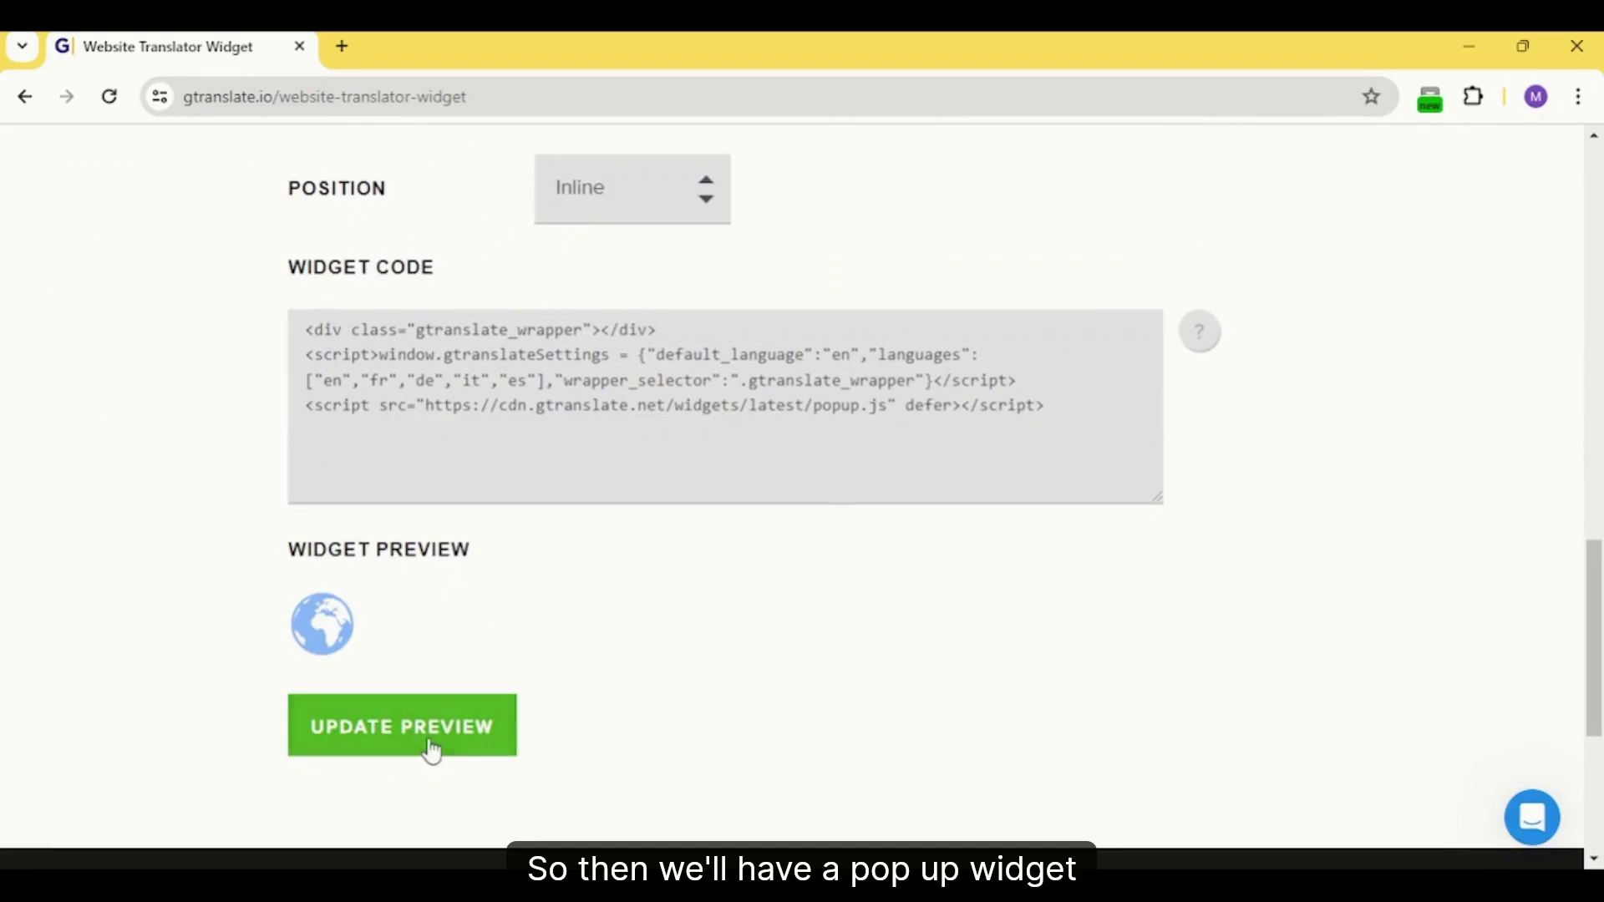
pyautogui.click(405, 614)
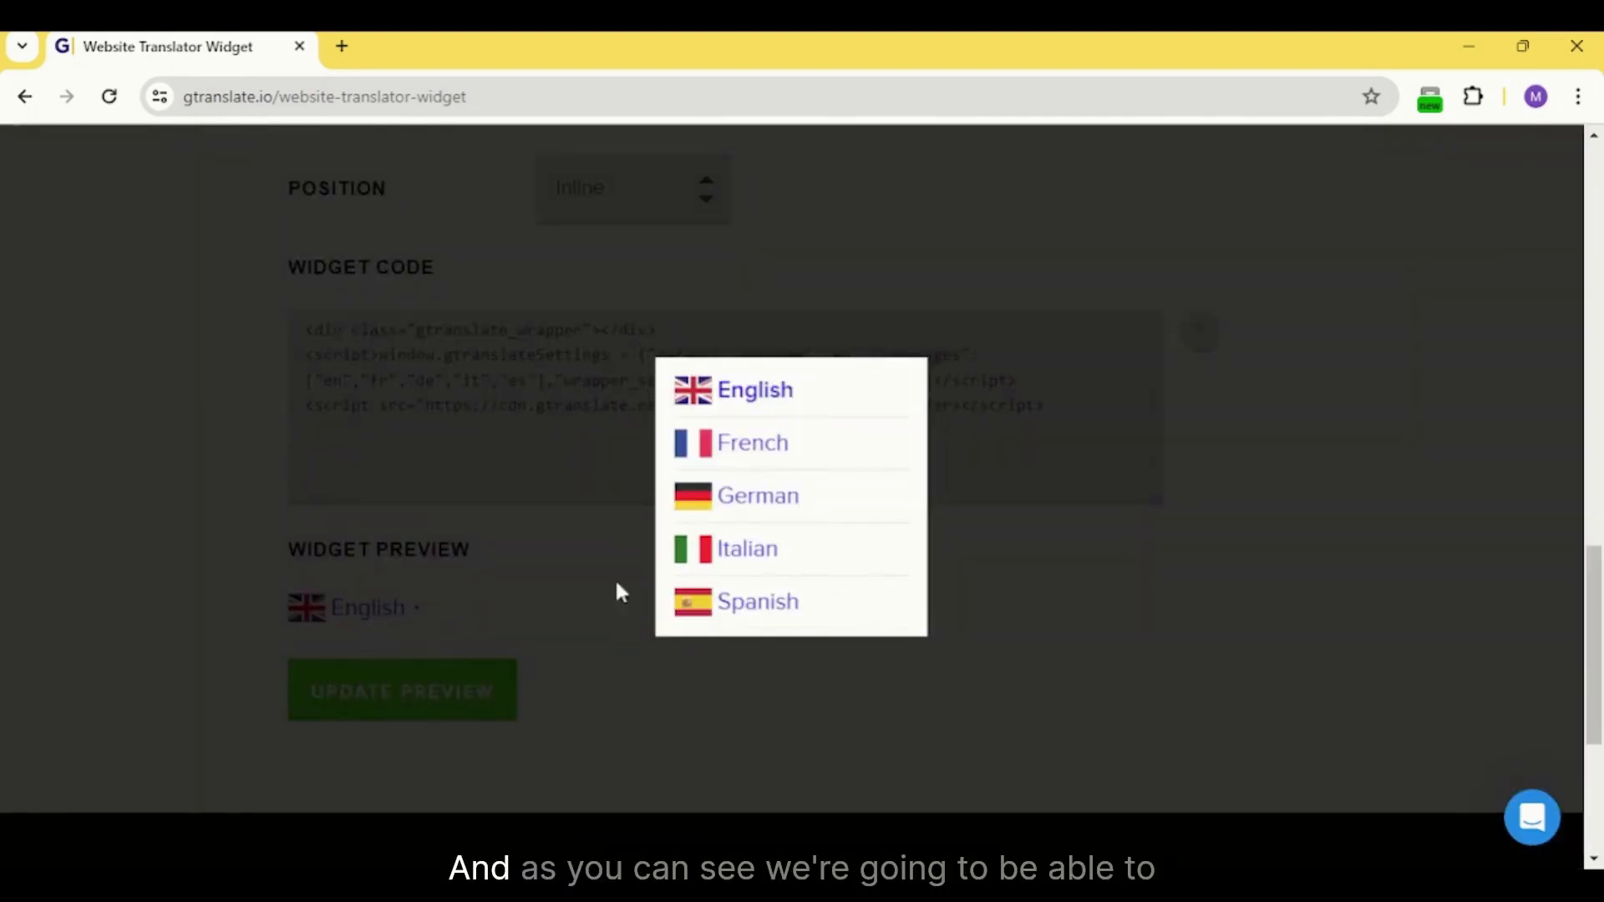
# Step: Close the language popup and return the widget look to Float
pyautogui.click(1040, 622)
pyautogui.scroll(12, 1040, 622)
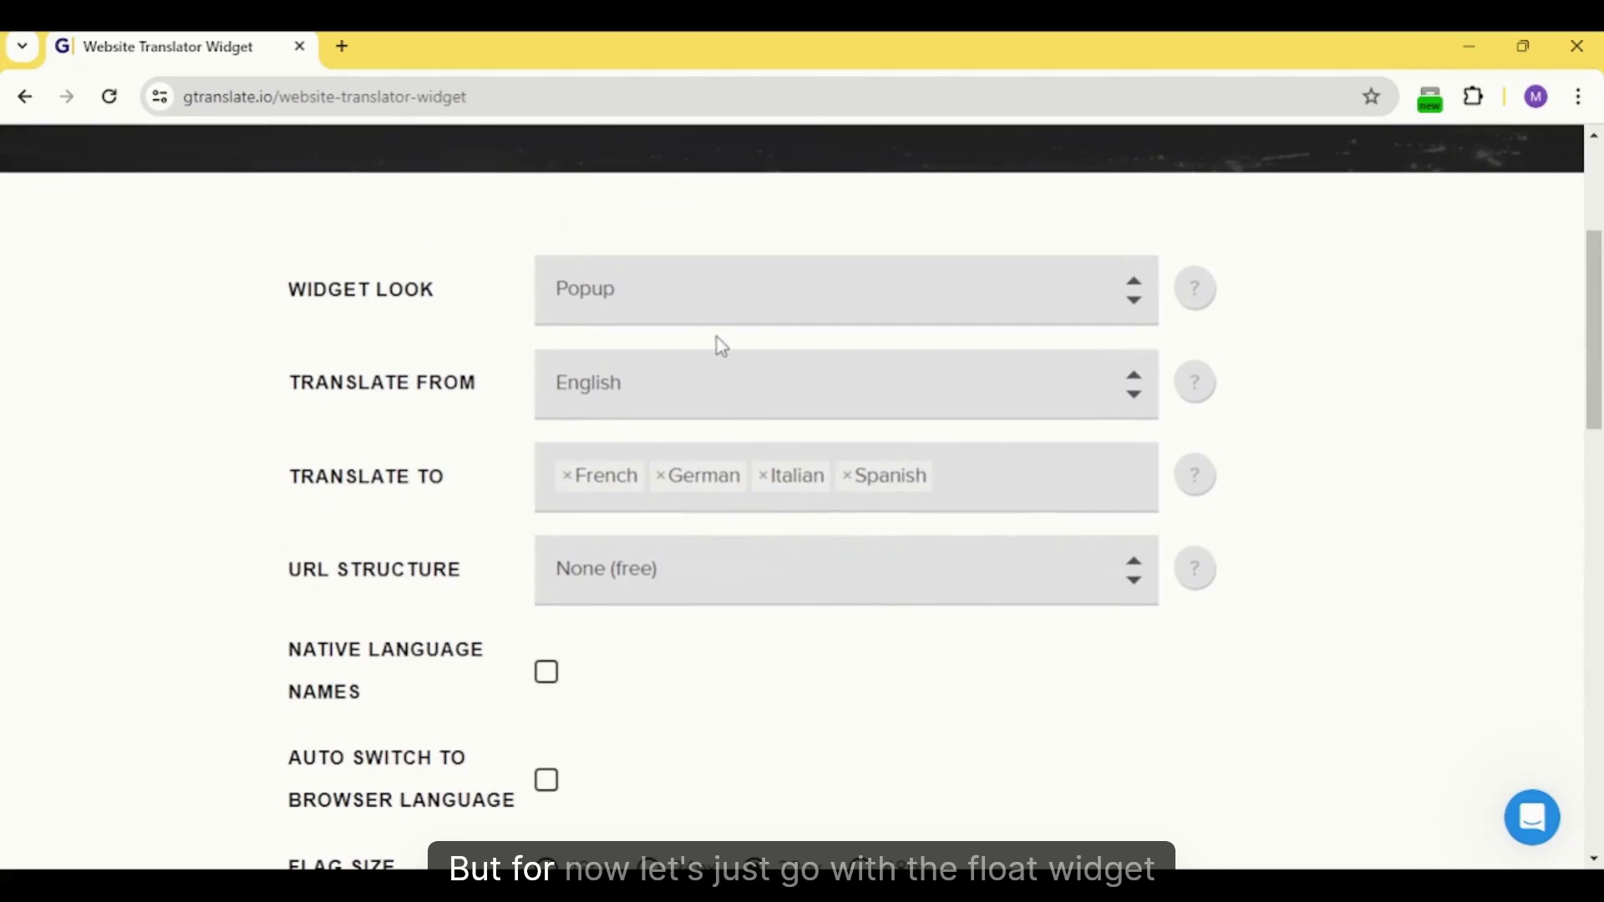
pyautogui.click(723, 292)
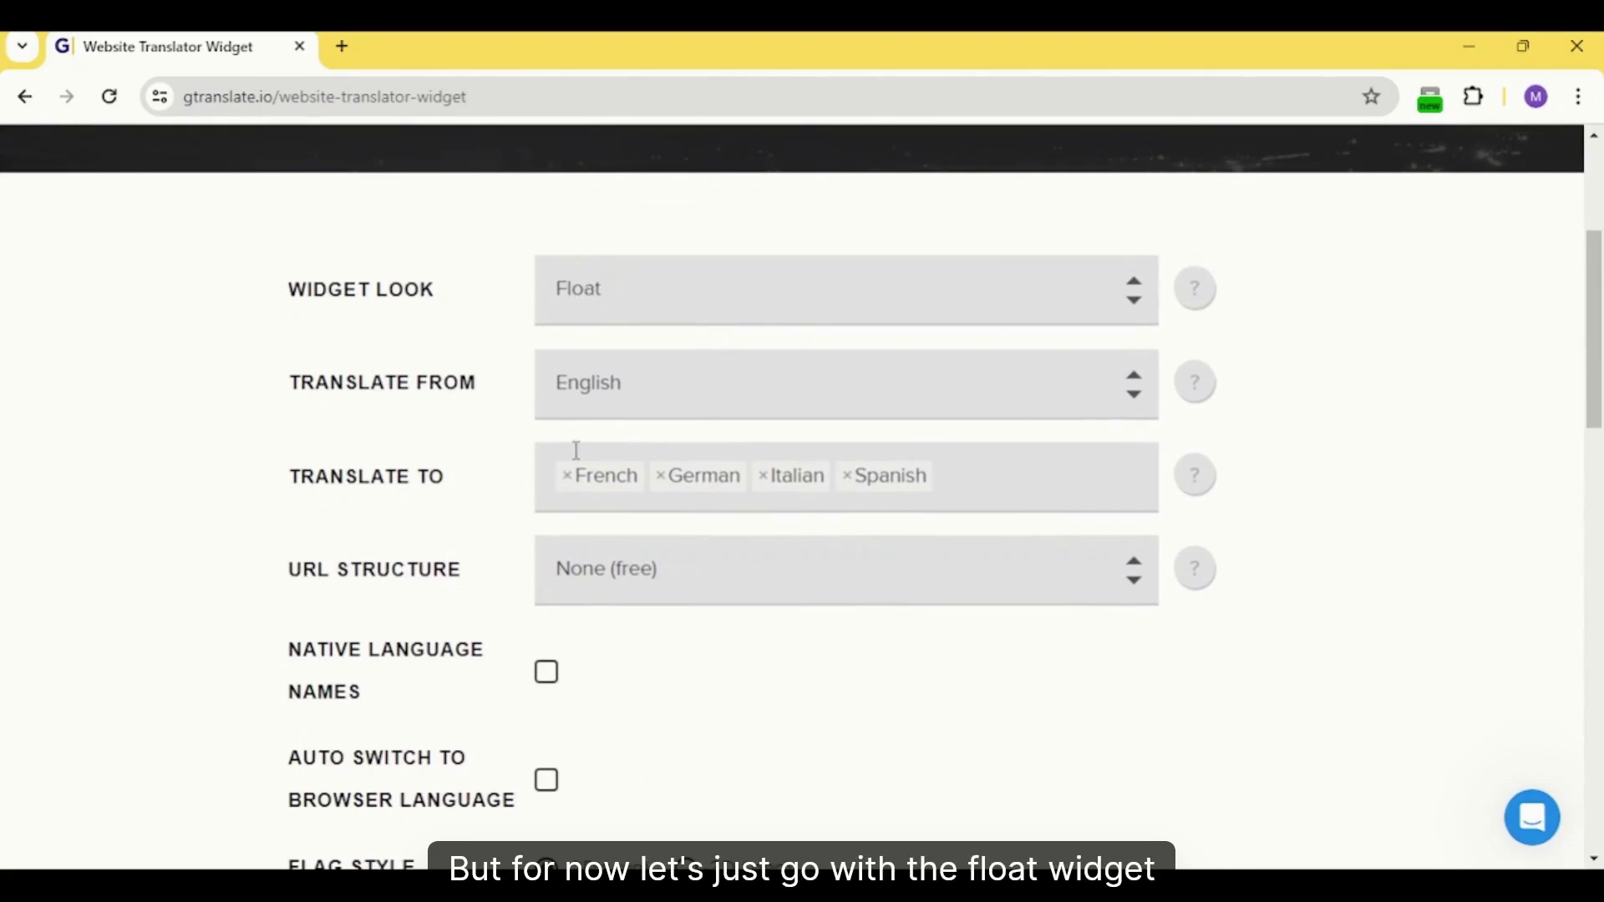
pyautogui.scroll(-11, 573, 452)
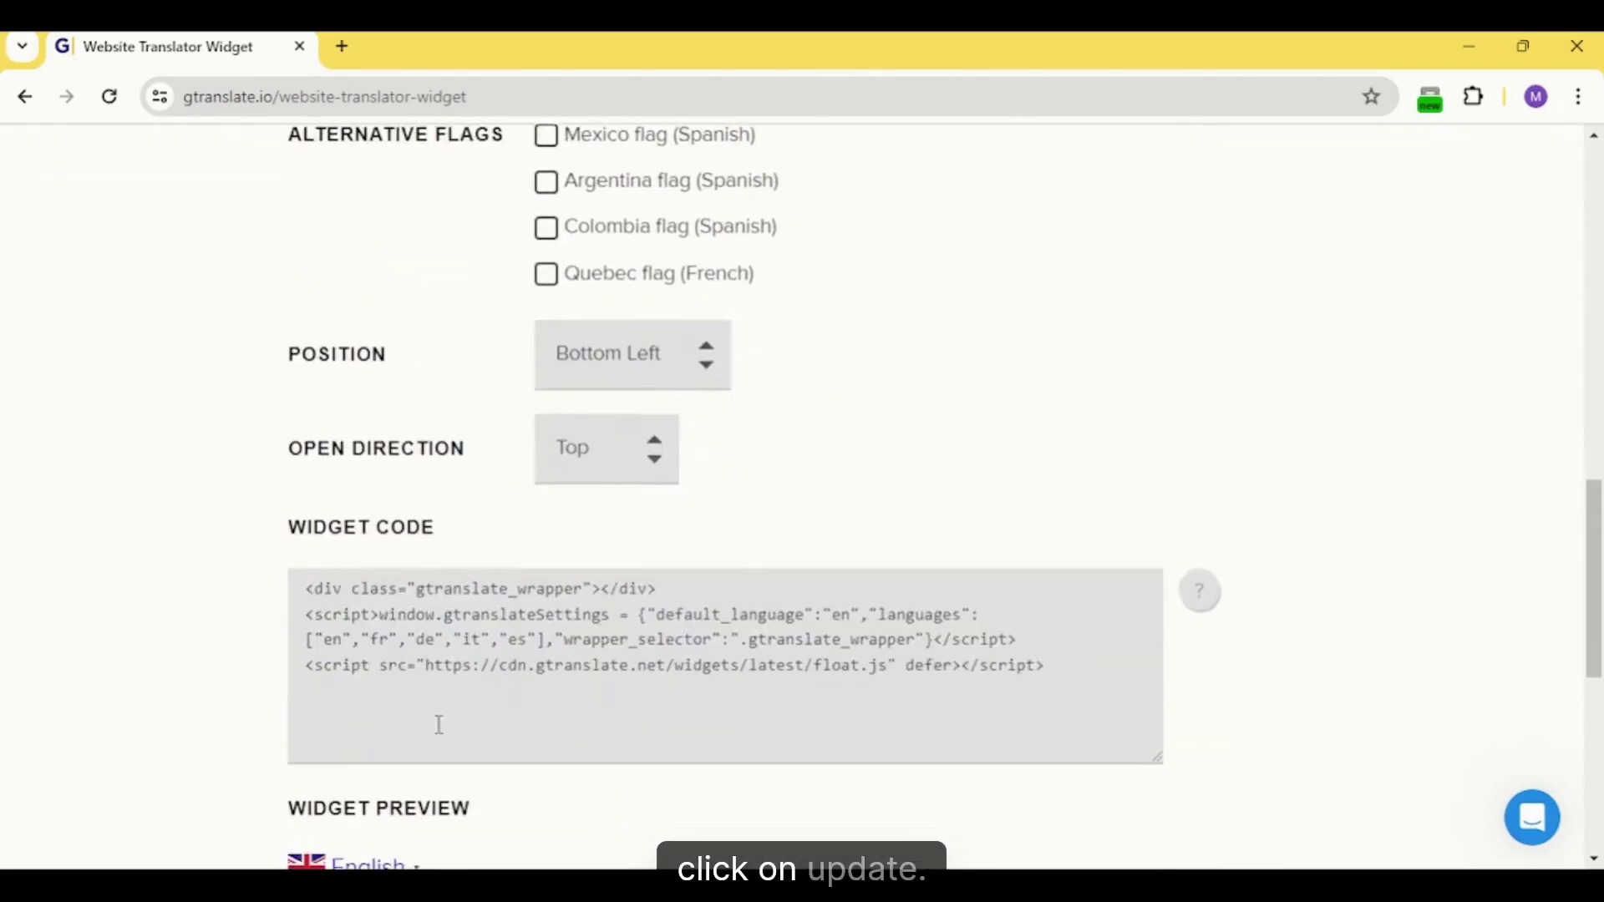
pyautogui.scroll(-4, 438, 724)
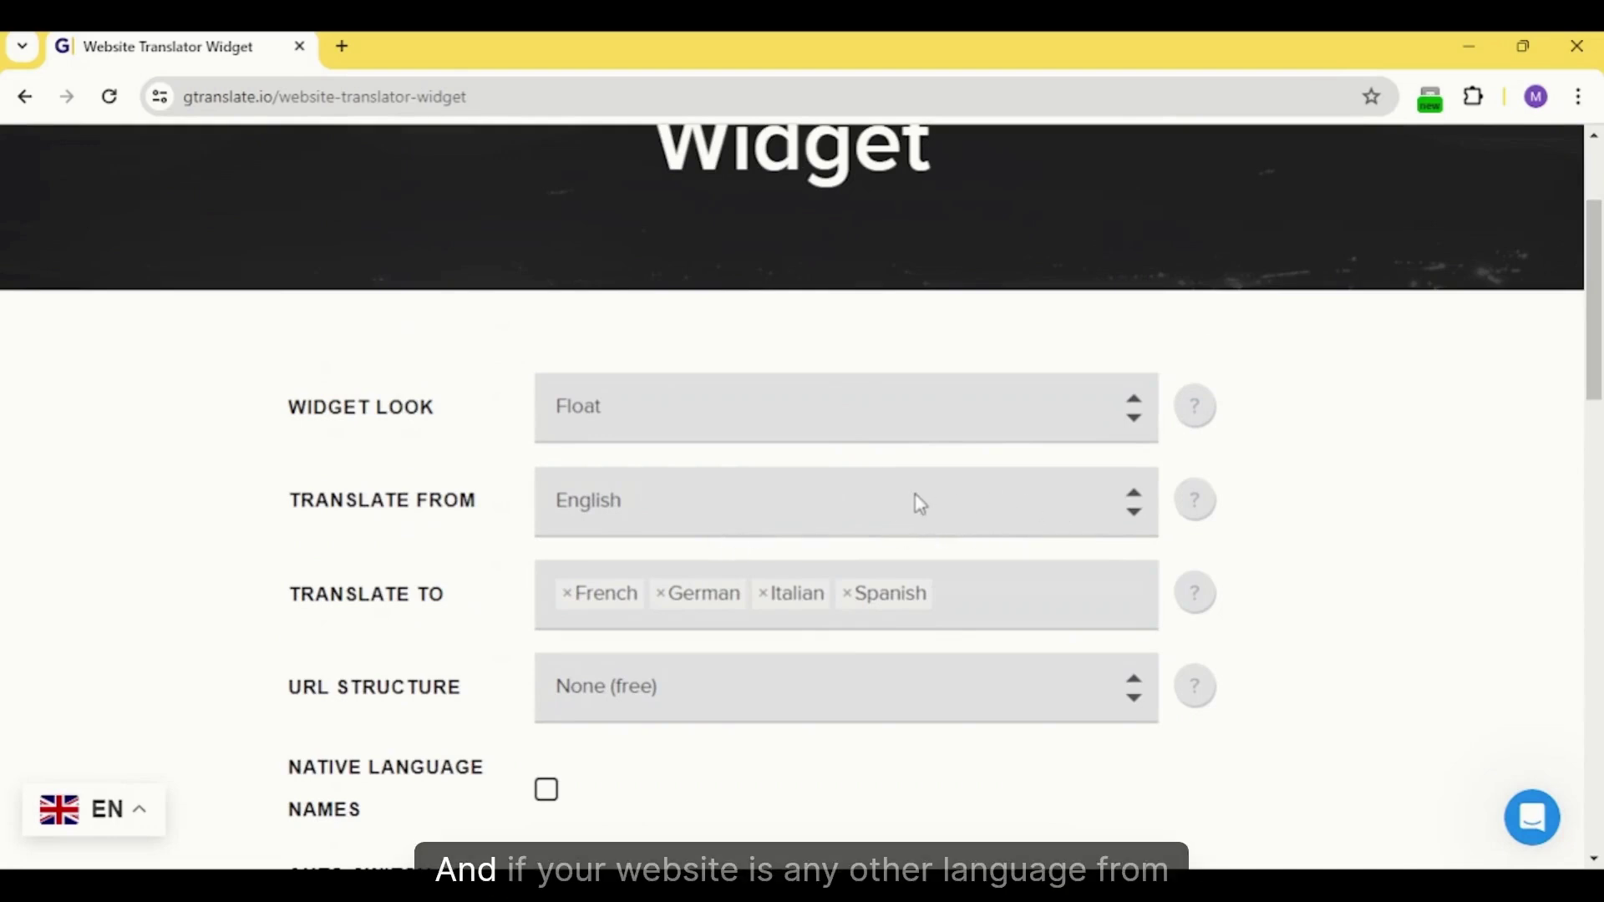
# Step: Browse the Translate From list, keeping English as the source language
pyautogui.click(1082, 507)
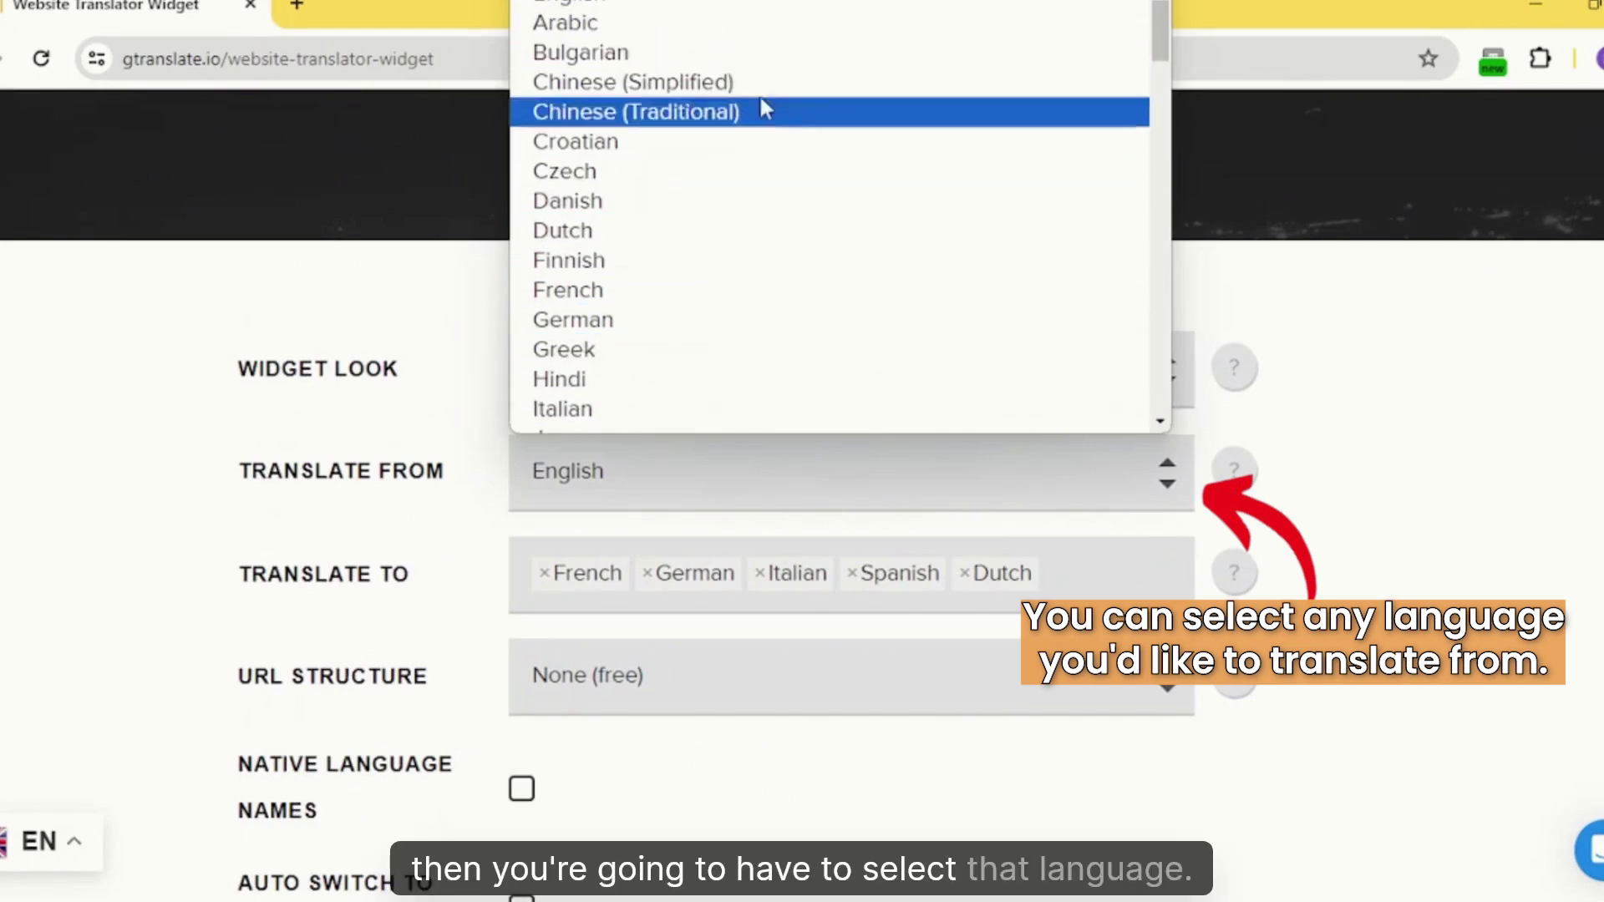
pyautogui.scroll(-5, 877, 326)
pyautogui.scroll(-15, 878, 315)
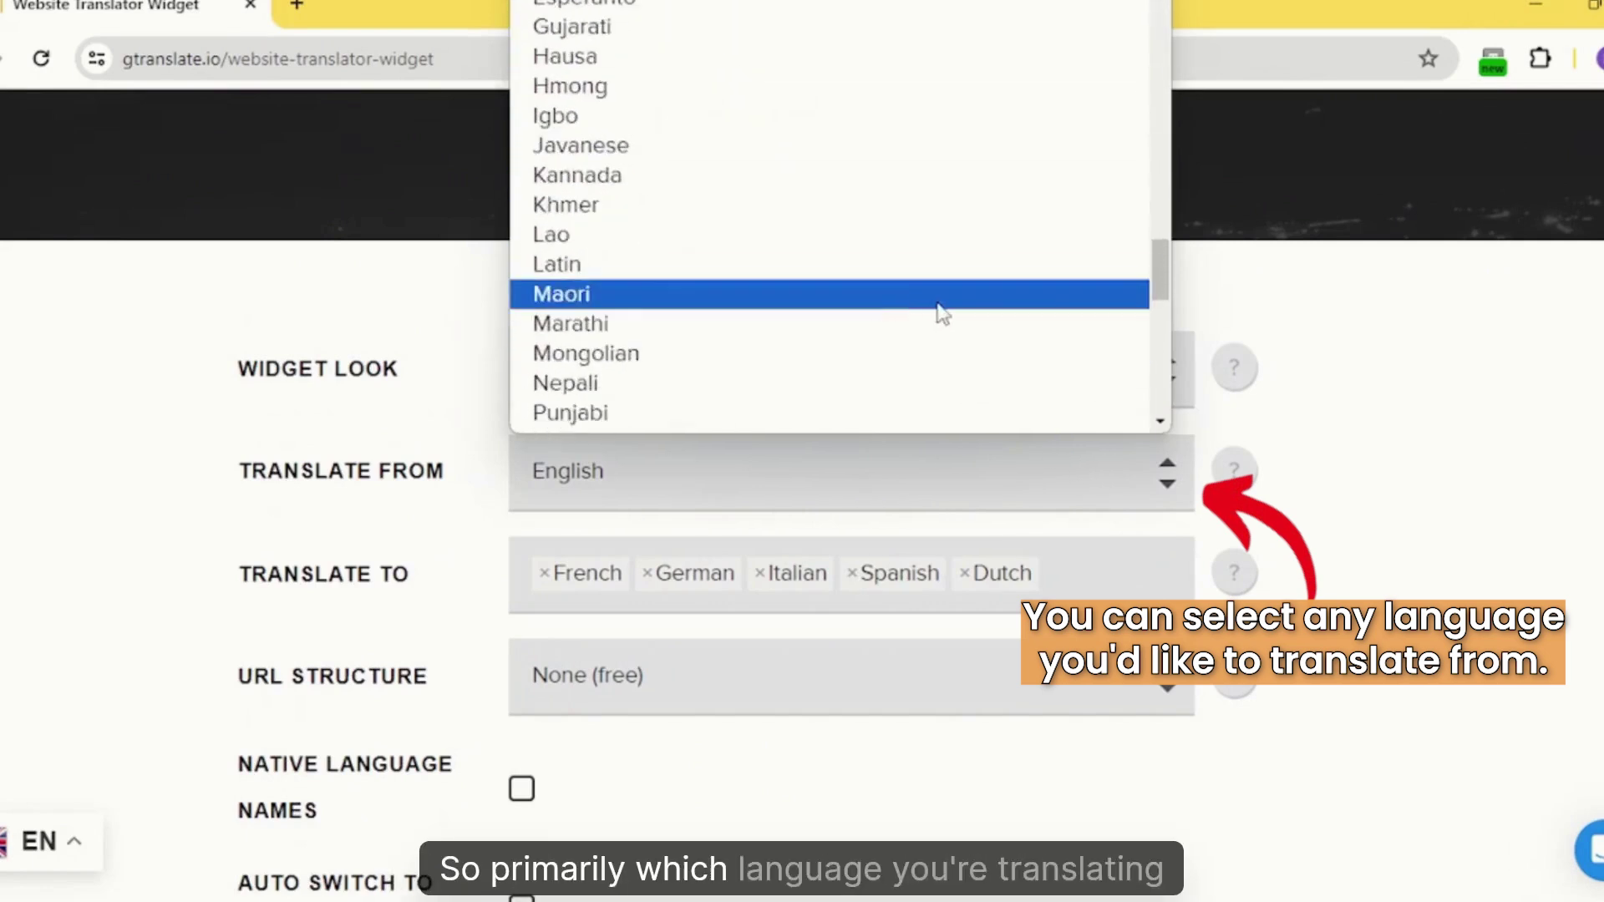
pyautogui.click(1587, 441)
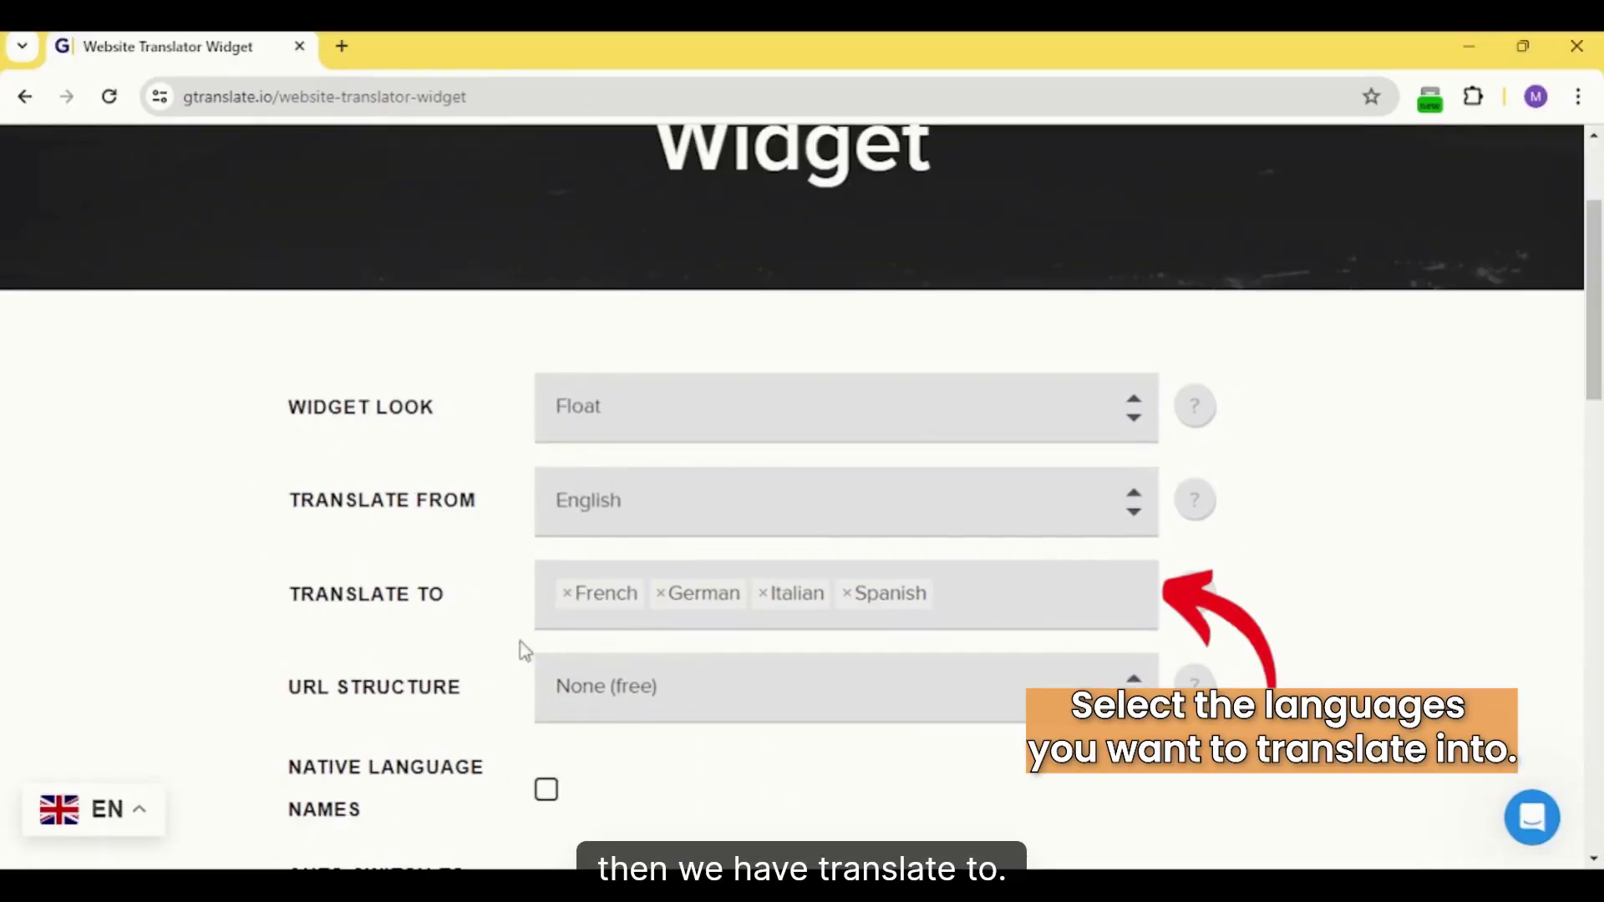
# Step: Add Dutch as a fifth target language after Spanish
pyautogui.click(977, 600)
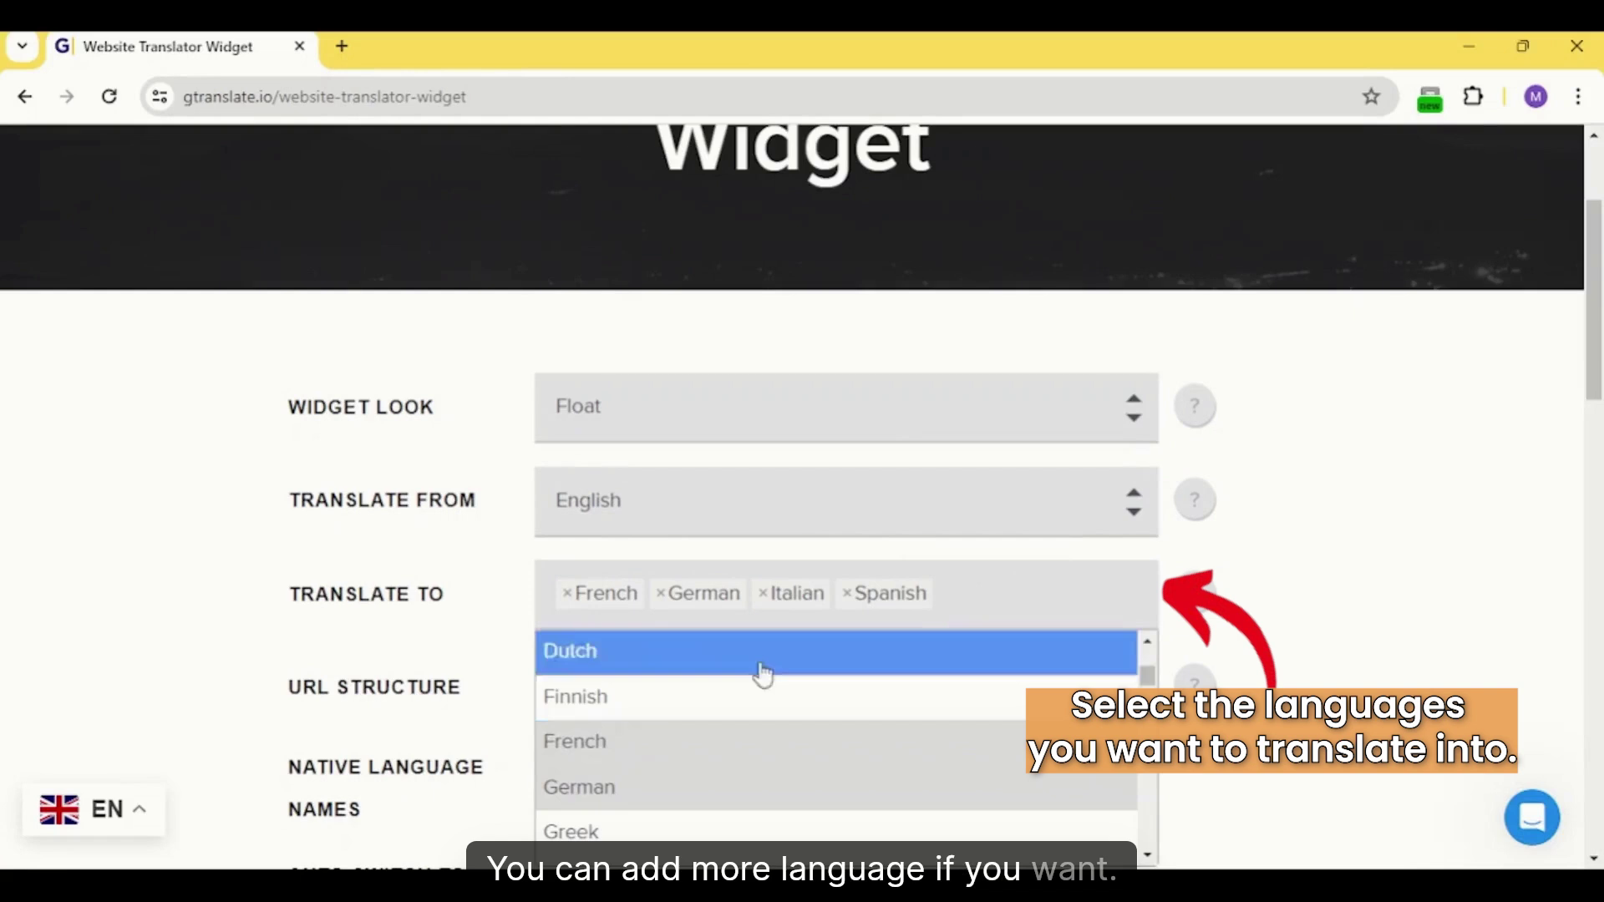
pyautogui.click(621, 671)
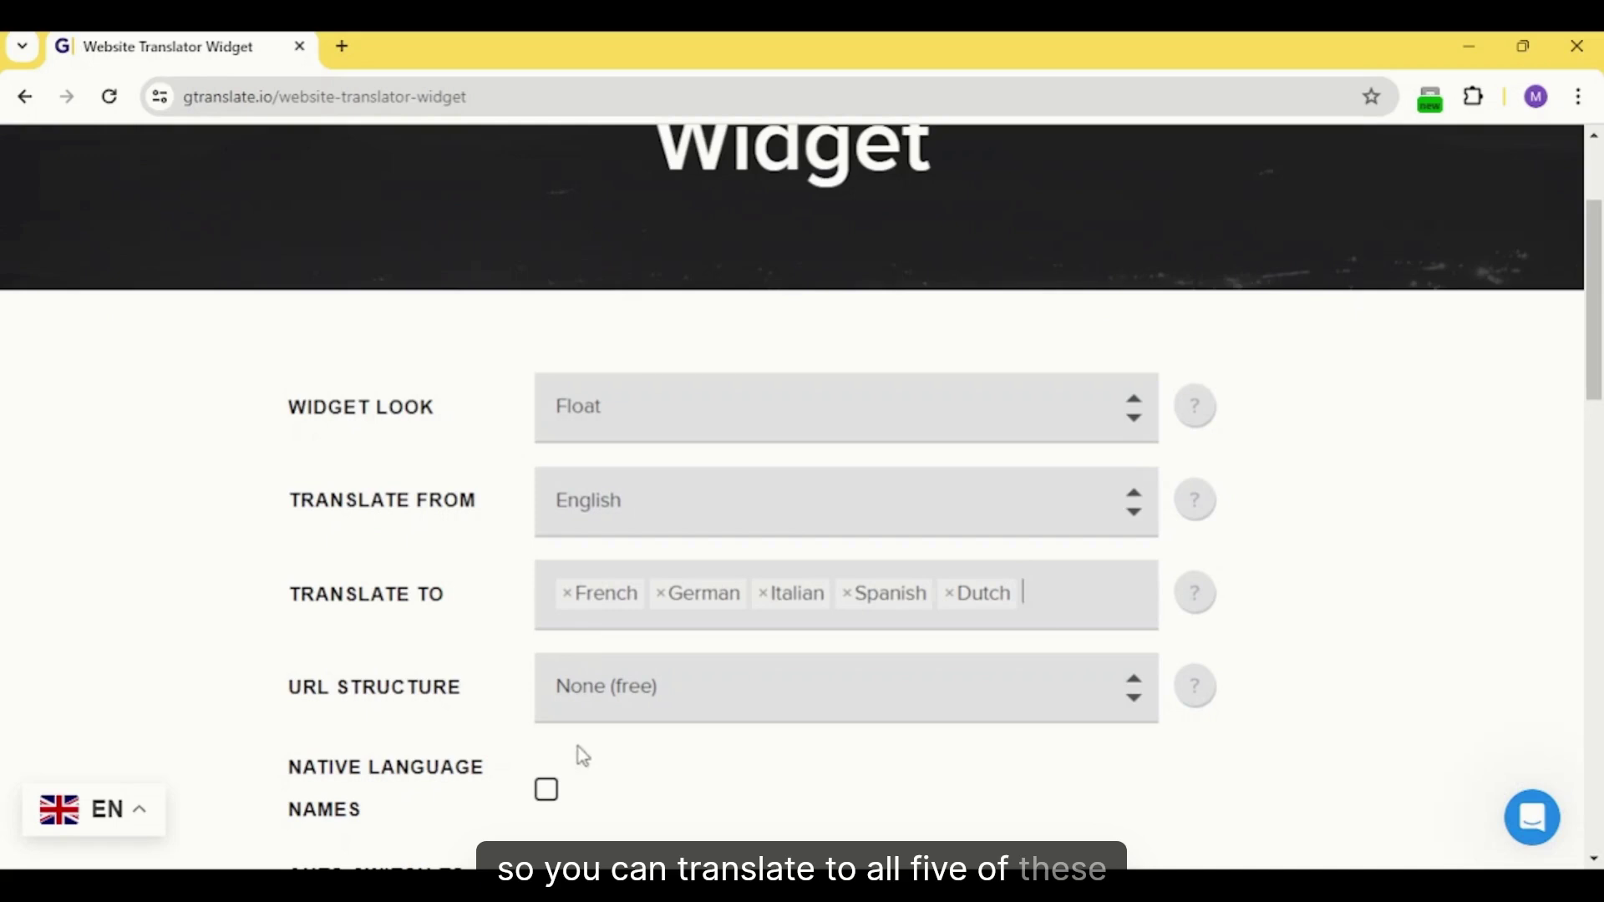
pyautogui.scroll(-2, 449, 710)
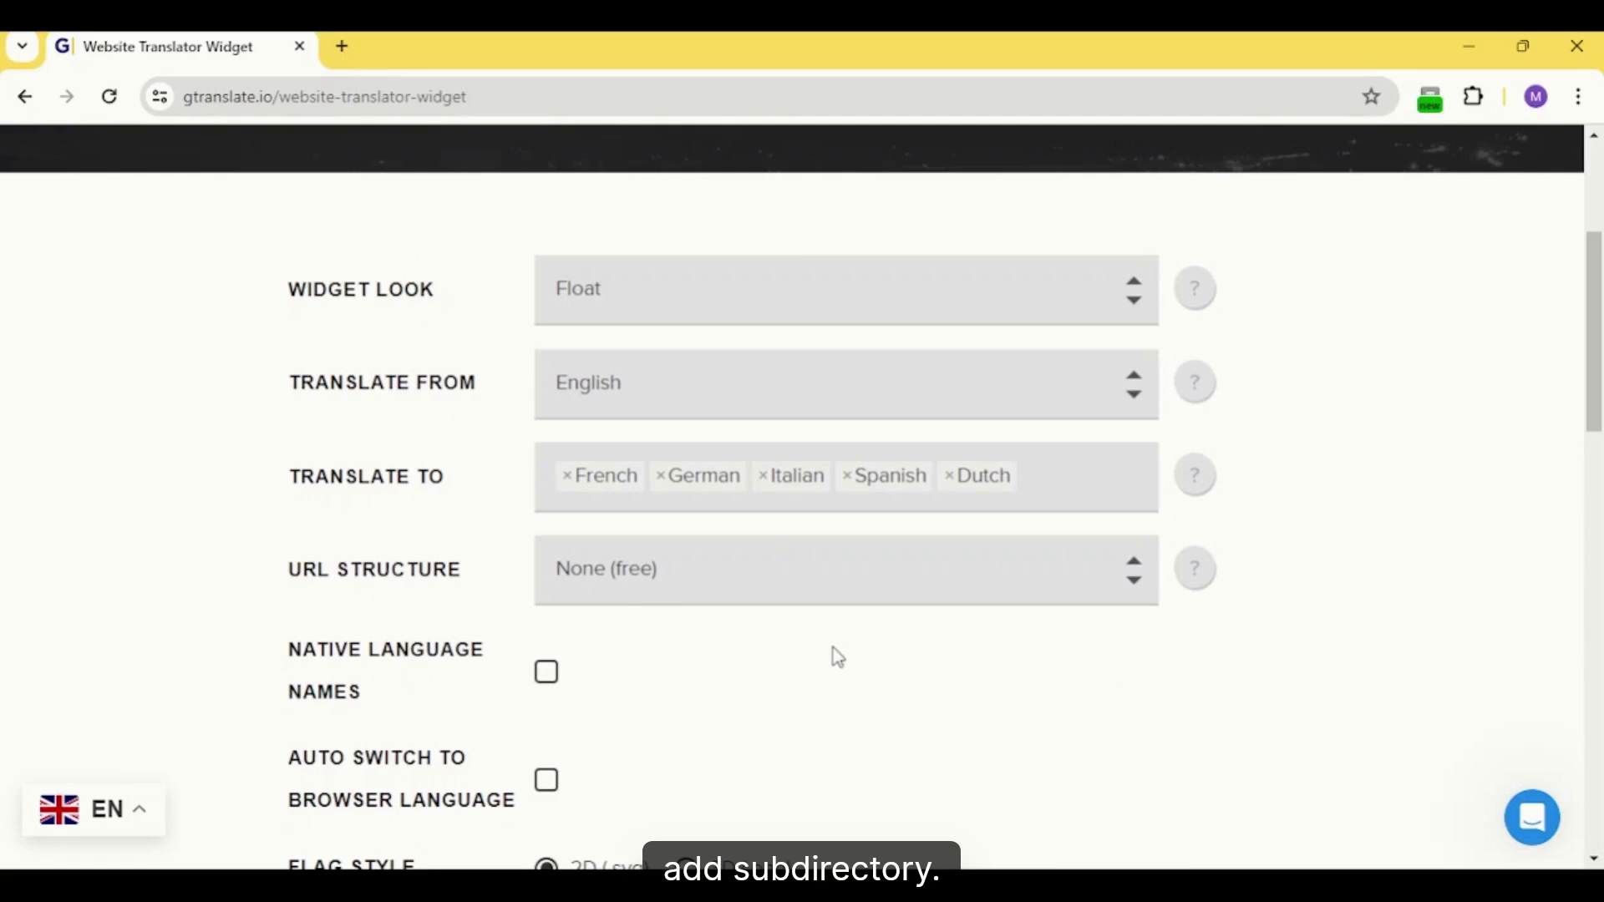
pyautogui.click(1050, 579)
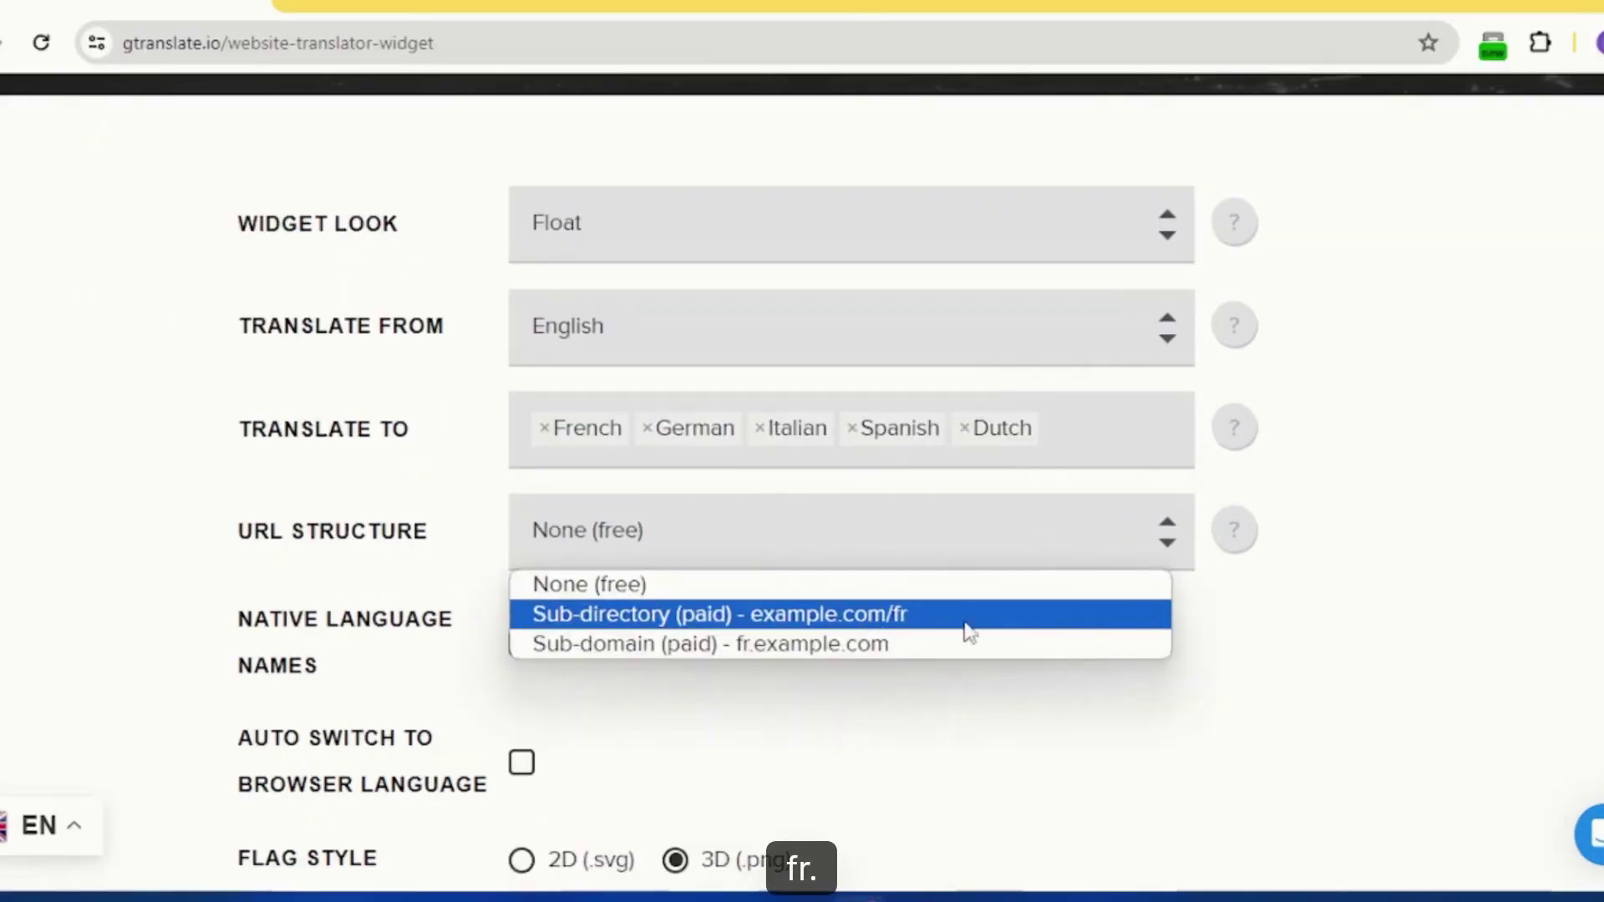
pyautogui.click(1407, 641)
pyautogui.click(1122, 562)
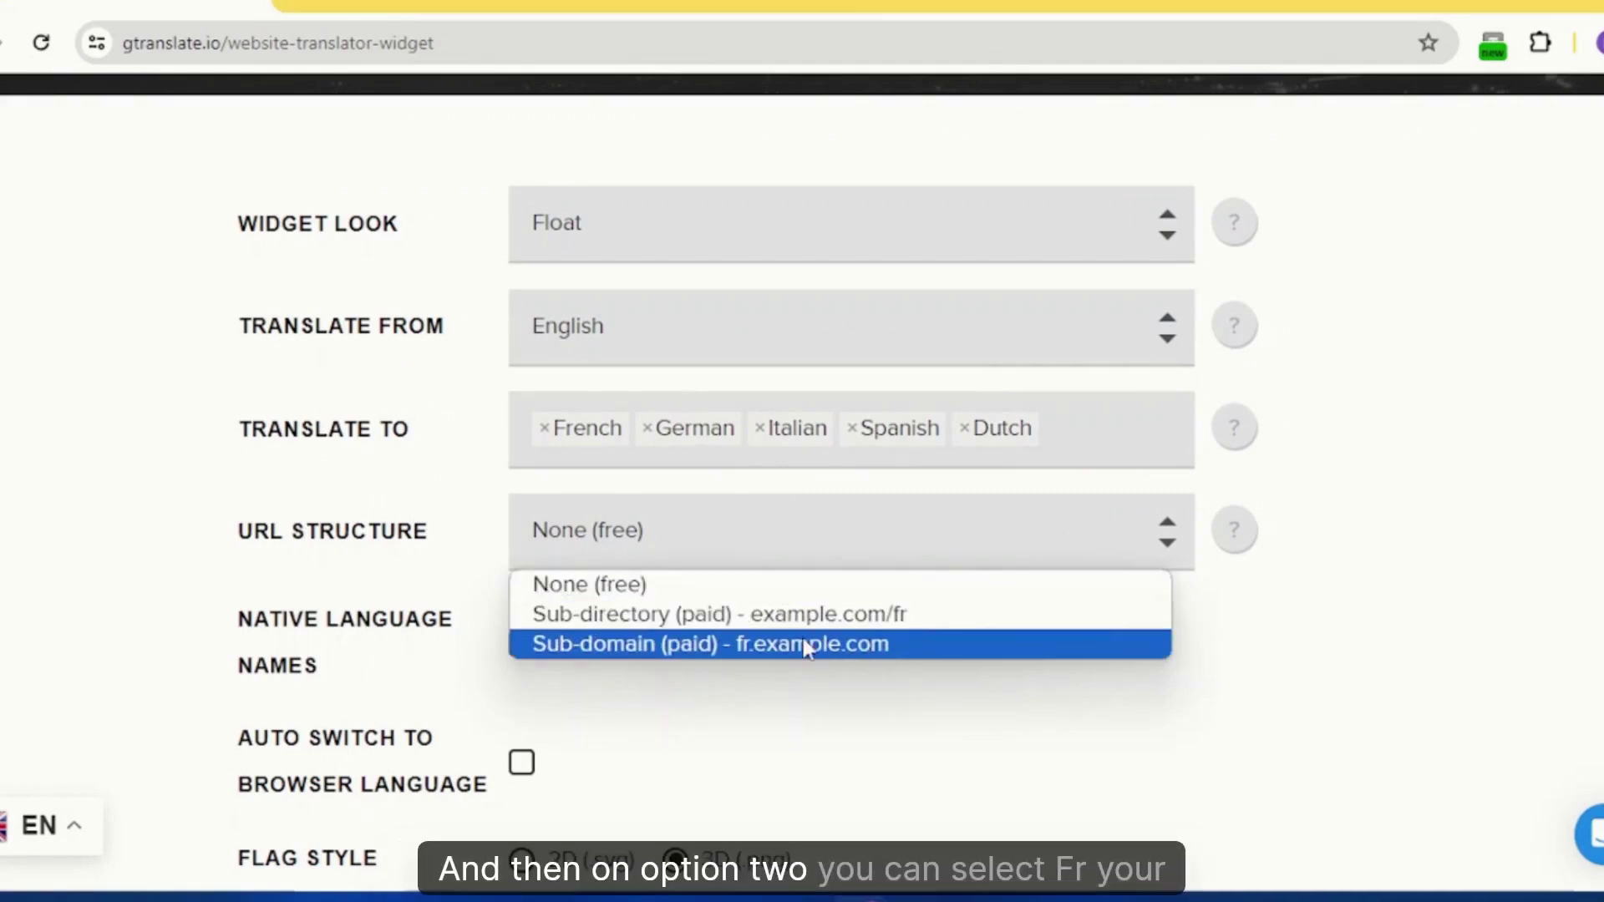
pyautogui.click(1367, 650)
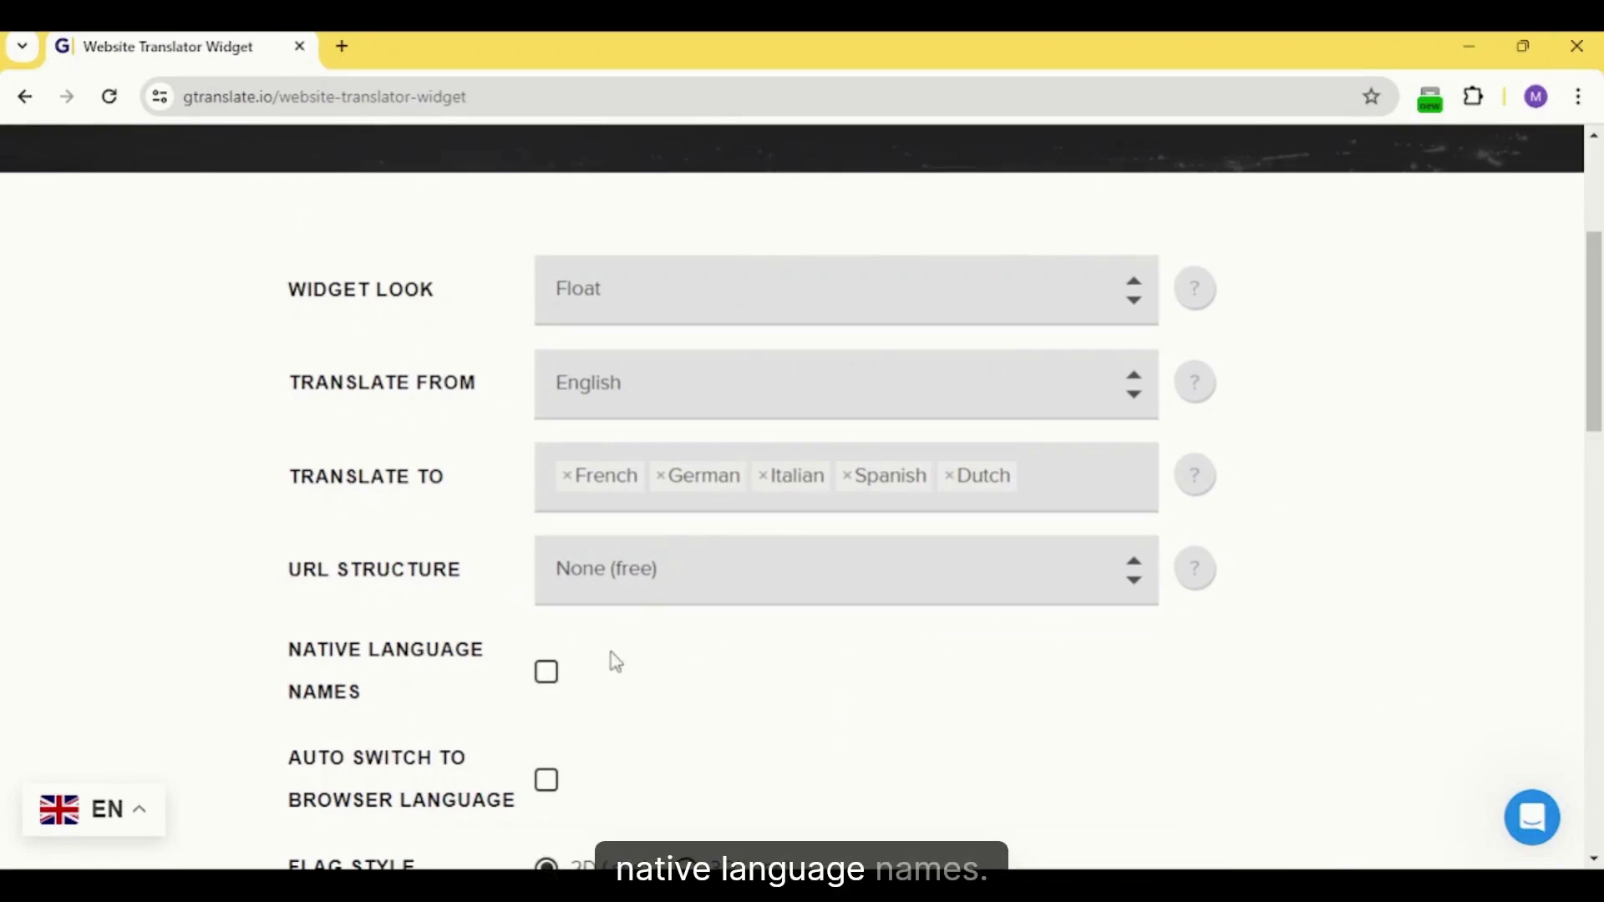
# Step: Choose the 3D (.png) flag style, leaving auto switch to browser language off
pyautogui.scroll(-4, 609, 659)
pyautogui.scroll(4, 548, 462)
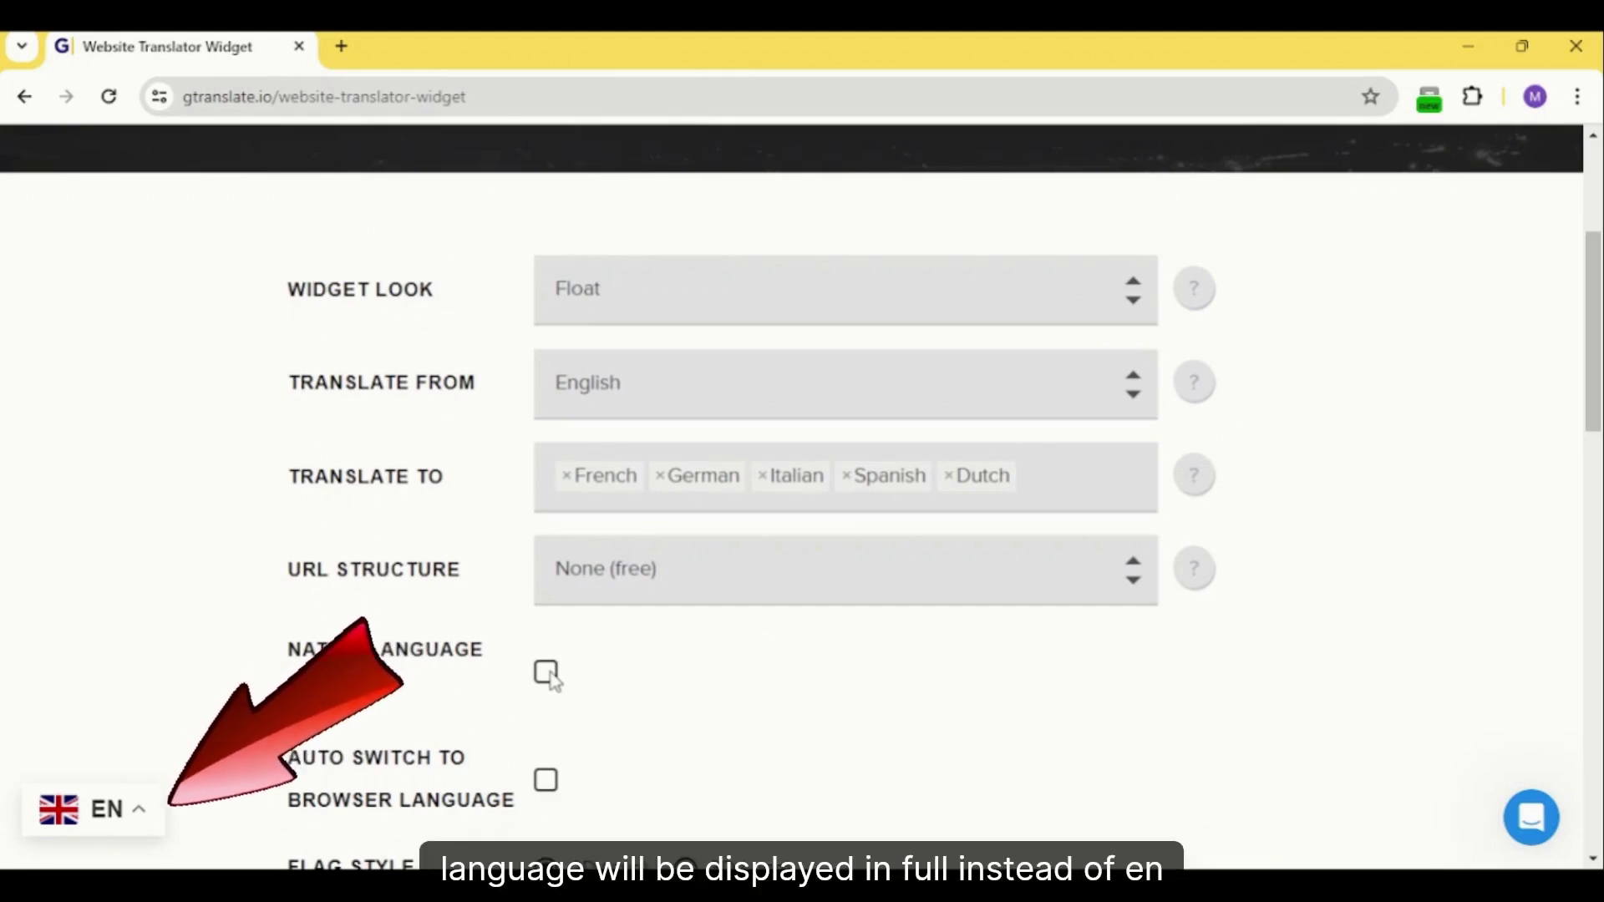
pyautogui.scroll(-4, 424, 426)
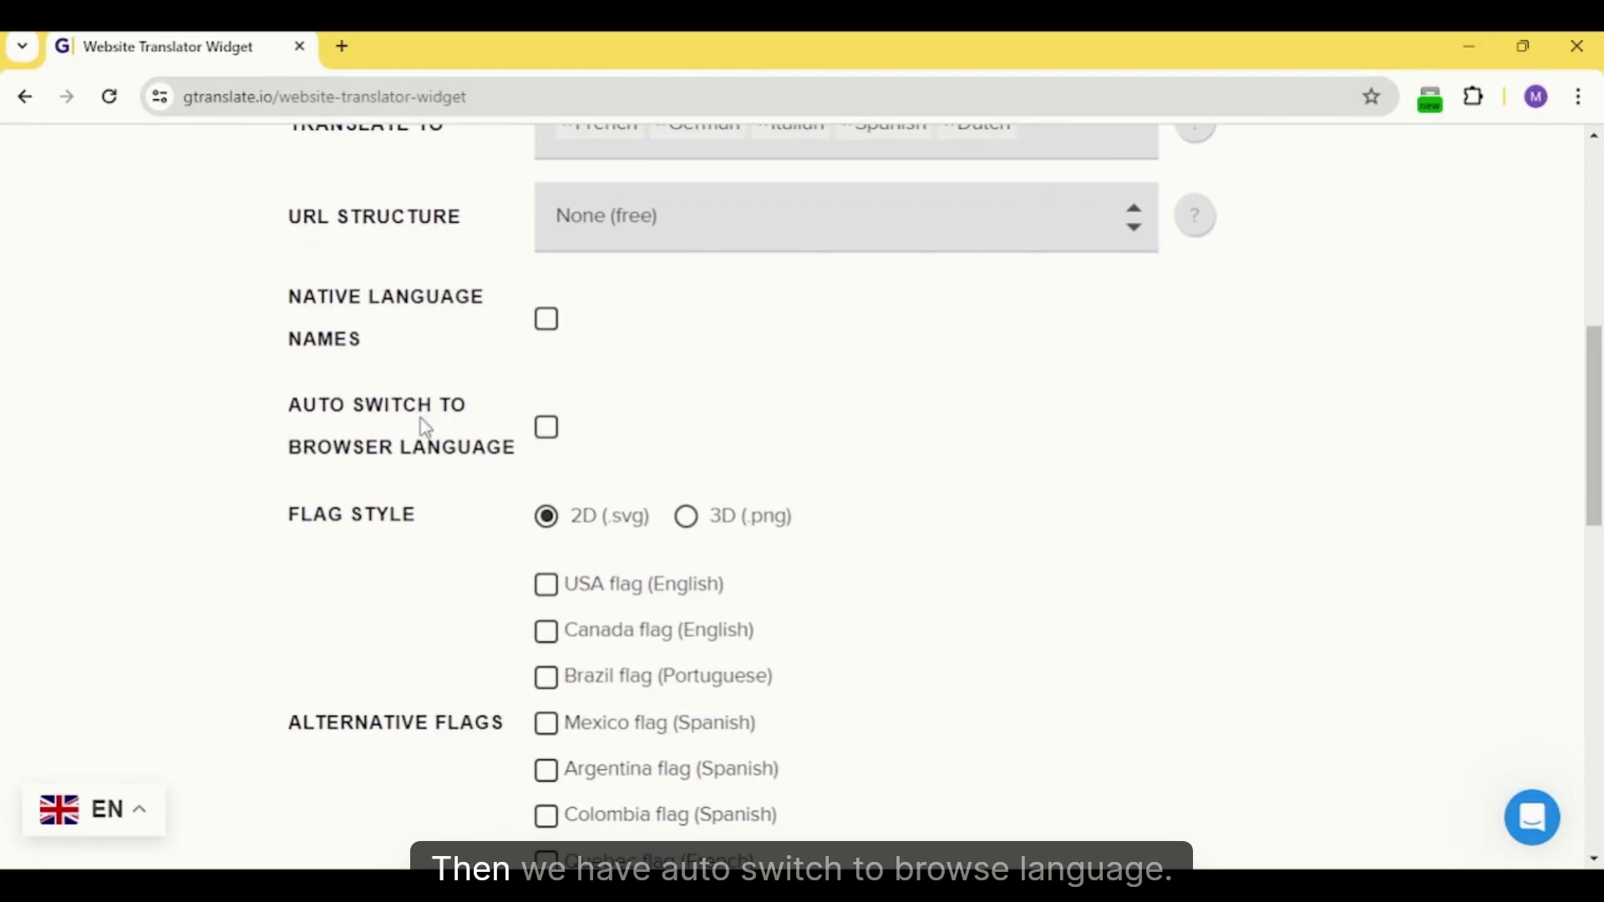
pyautogui.click(548, 429)
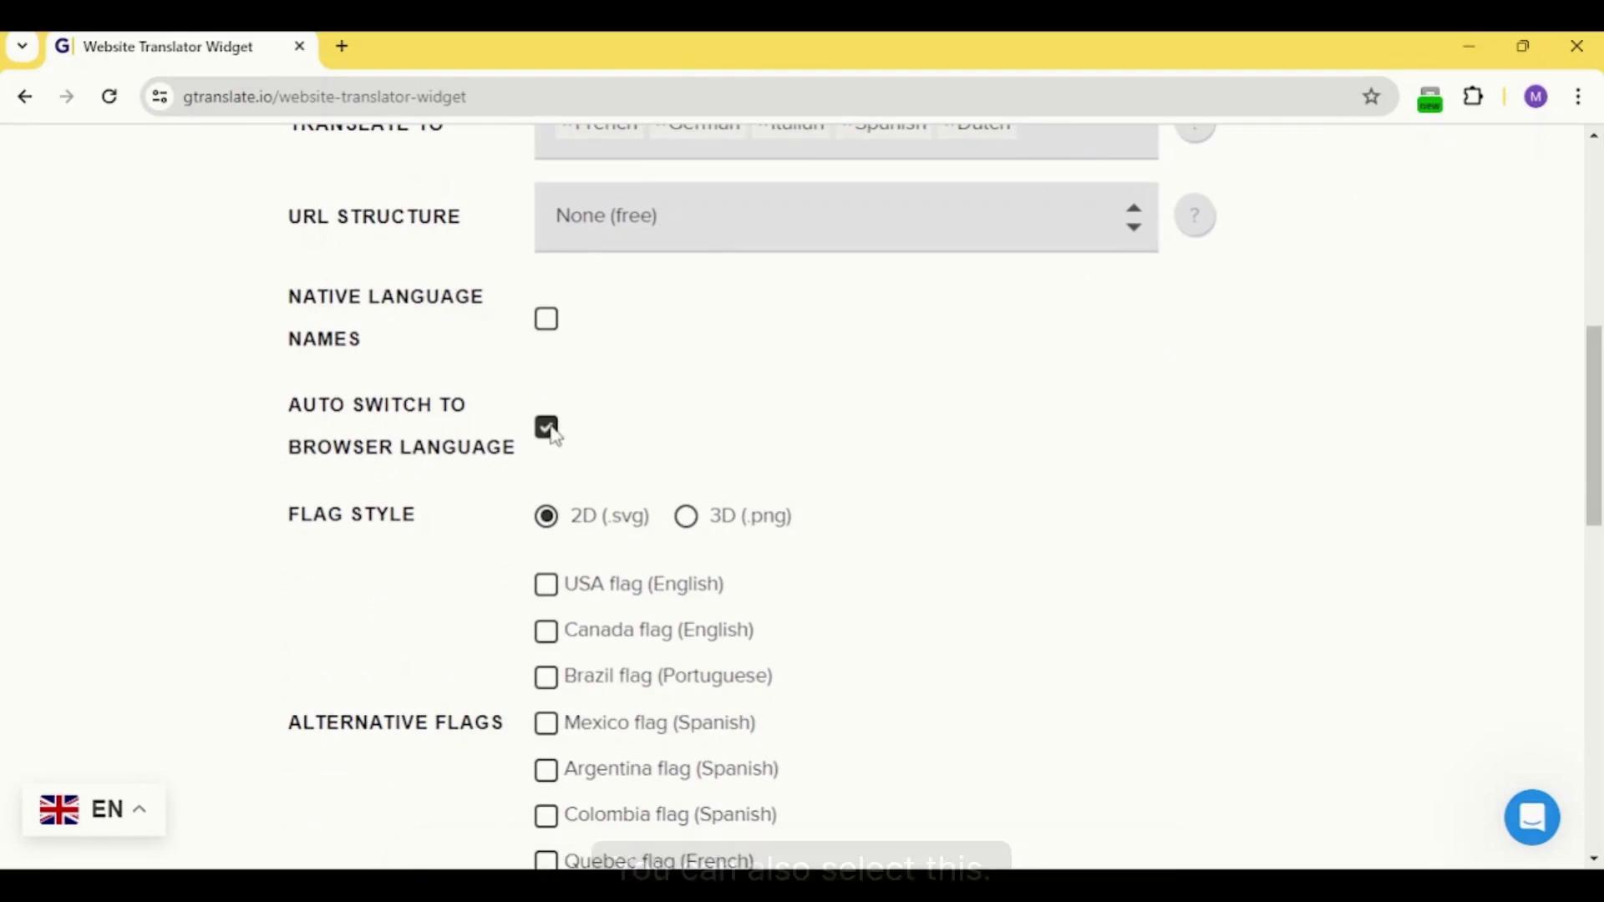
pyautogui.click(548, 429)
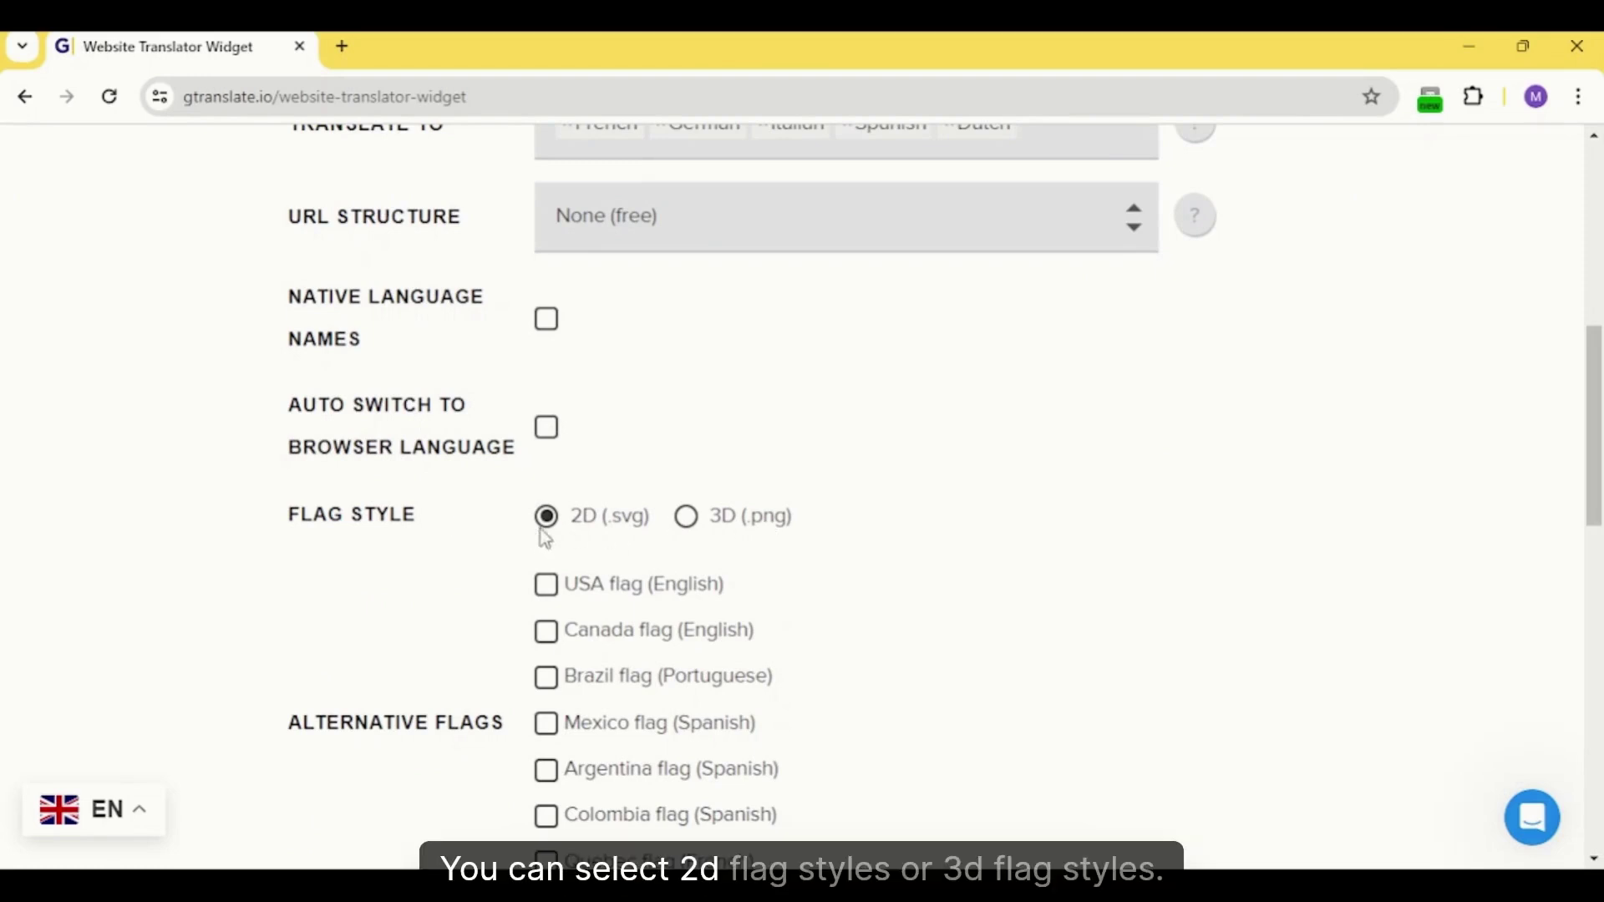
pyautogui.click(696, 522)
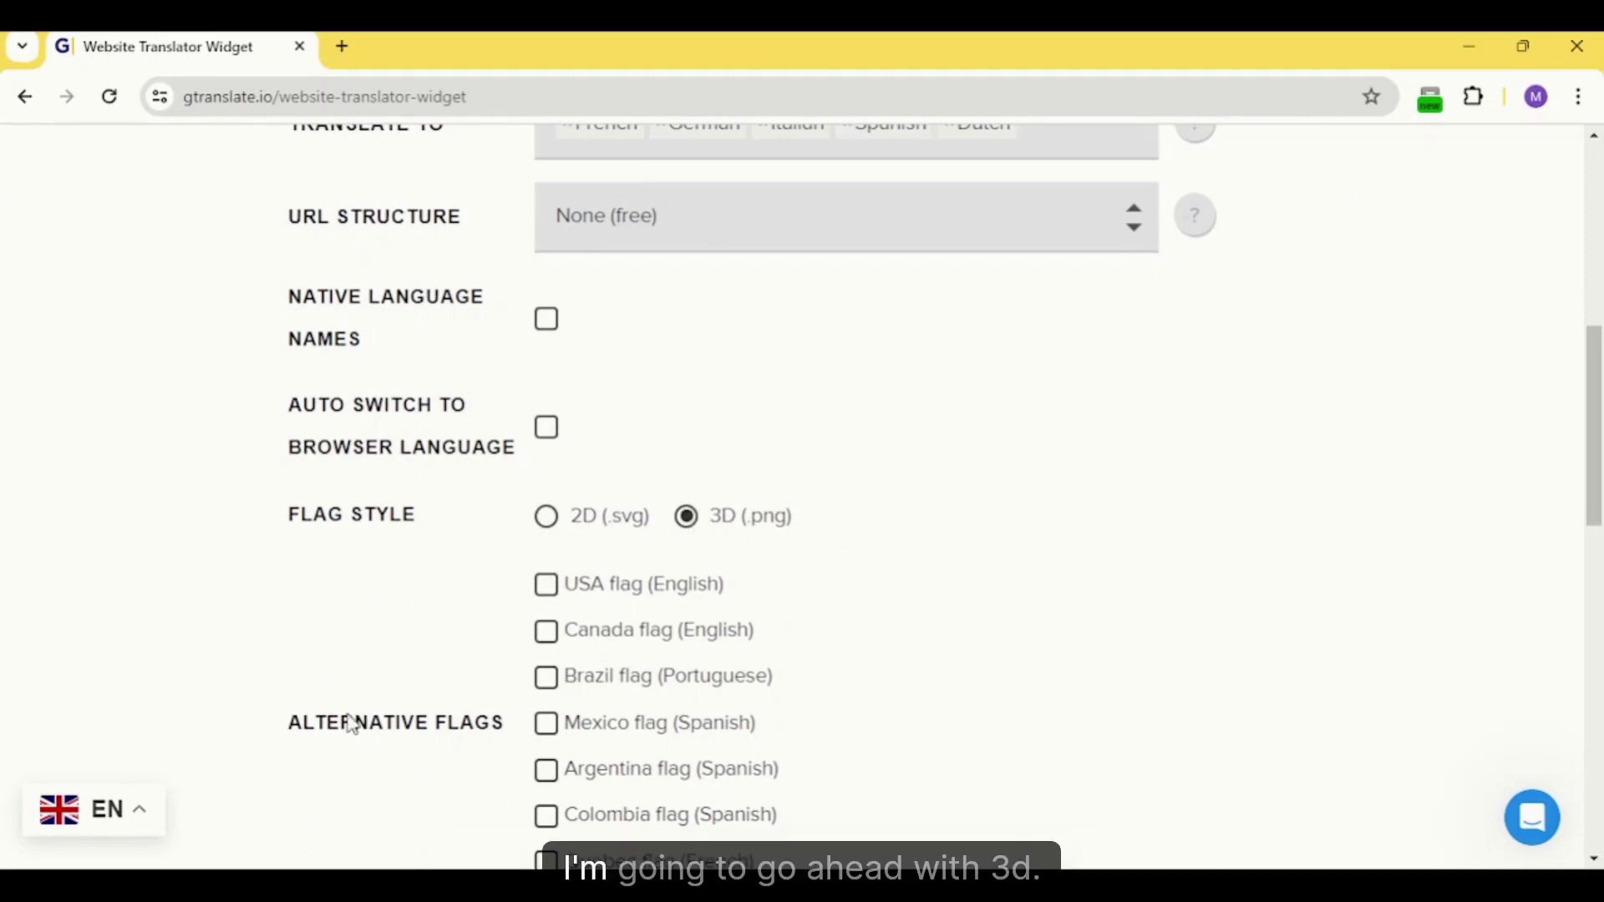
pyautogui.scroll(-3, 795, 555)
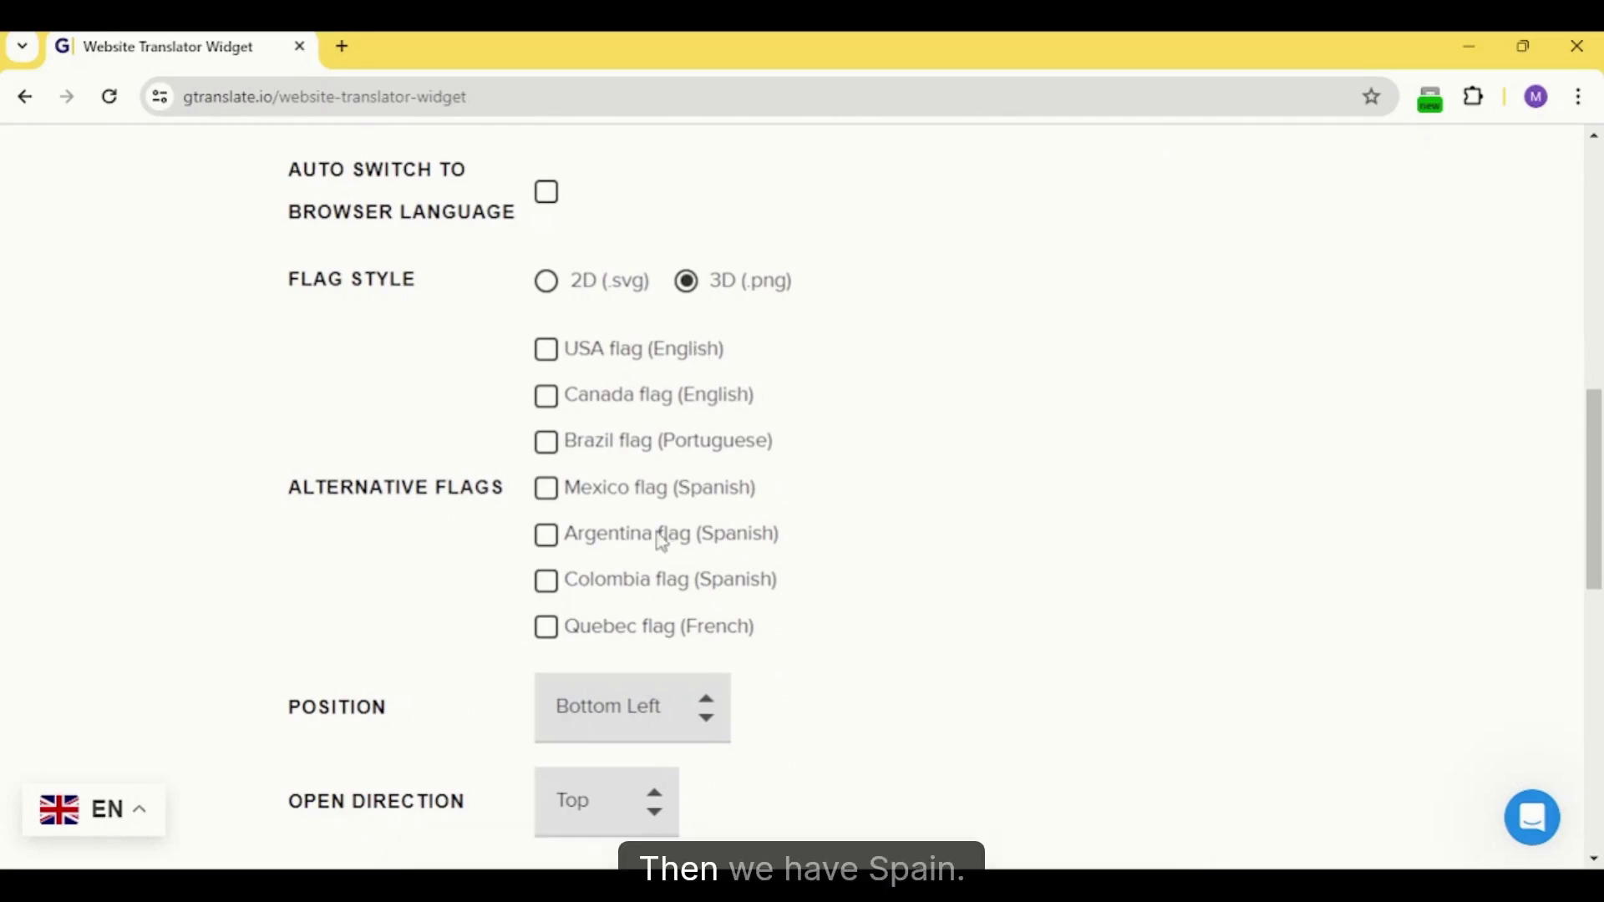
# Step: Inspect the EN preview selector's language list, then scroll down toward Update Preview
pyautogui.click(149, 815)
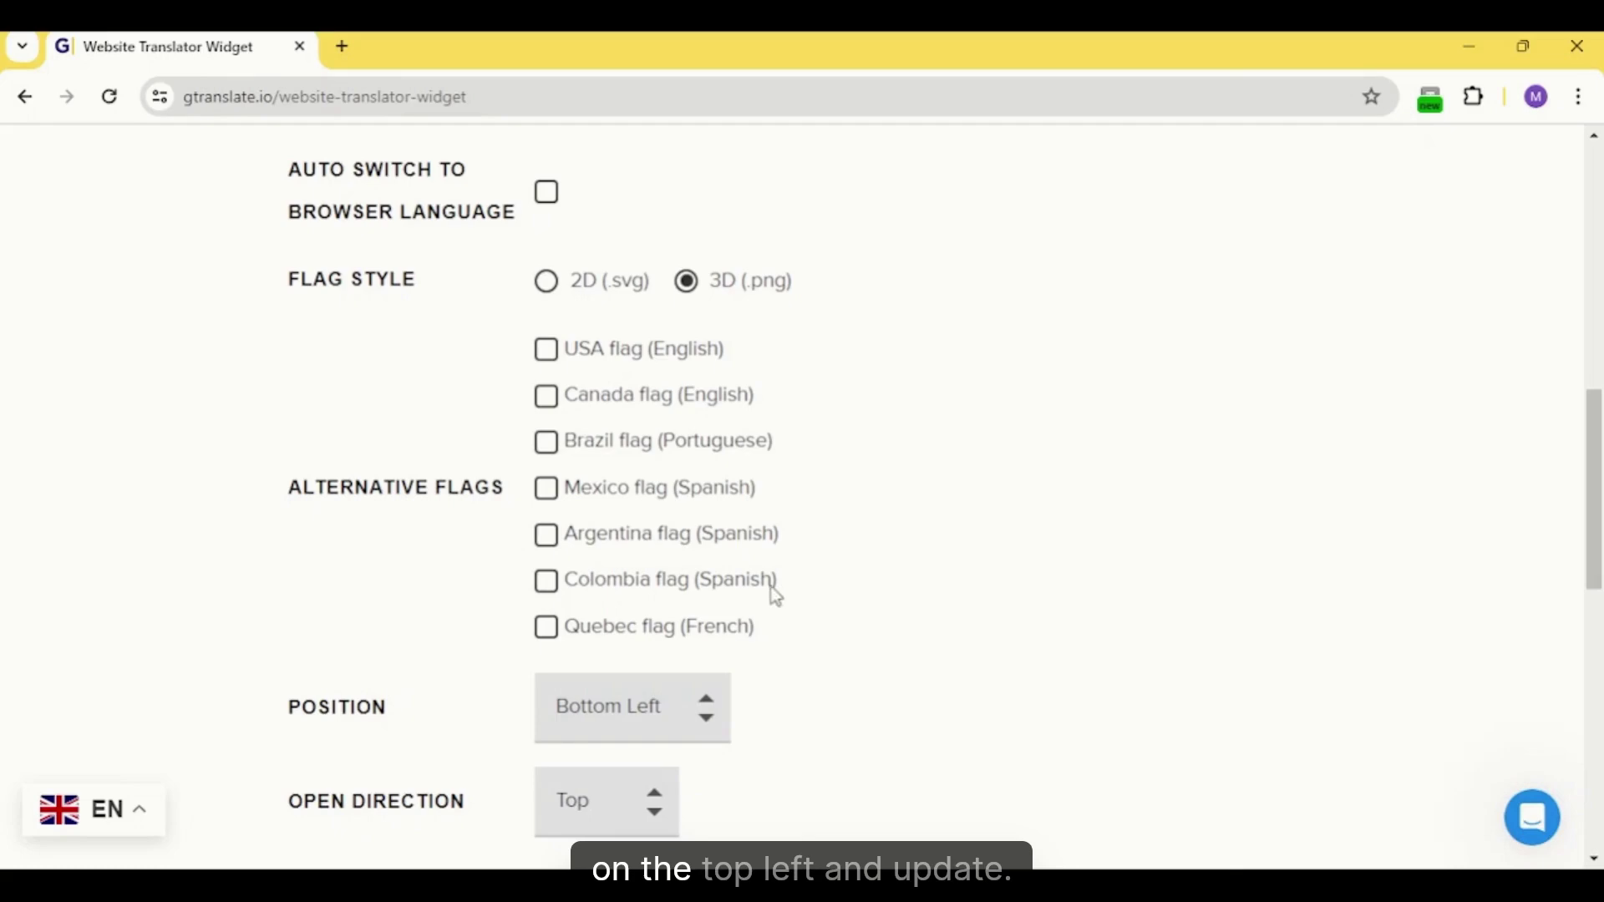
pyautogui.scroll(-10, 644, 628)
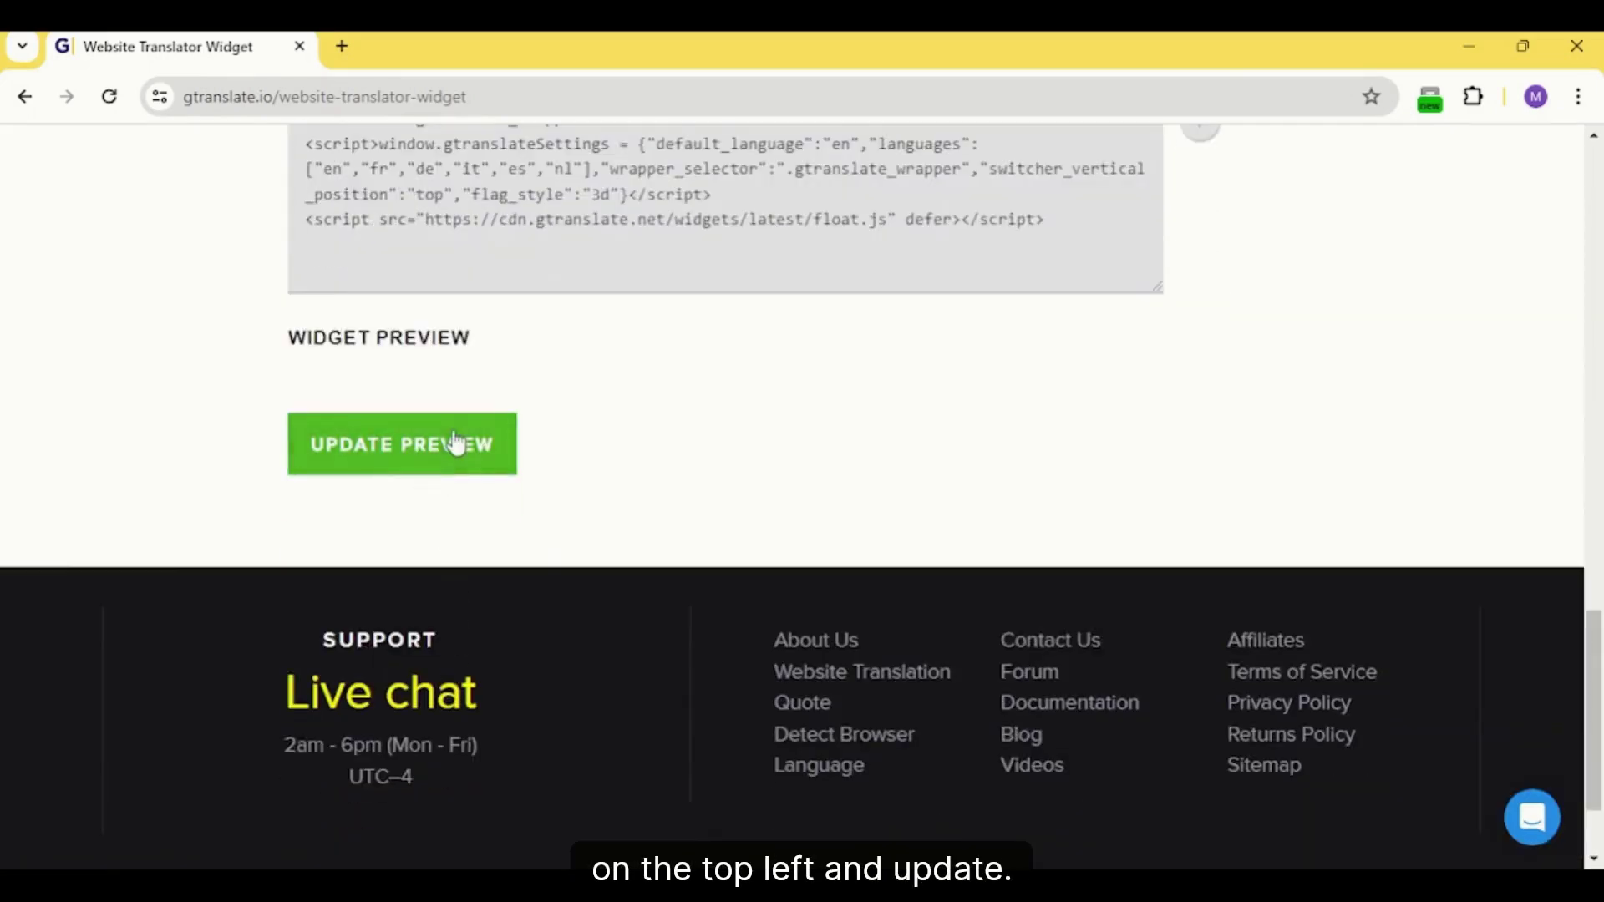
# Step: Refresh the preview, set Open Direction to Bottom, and confirm the list opens downward
pyautogui.click(458, 443)
pyautogui.scroll(5, 217, 470)
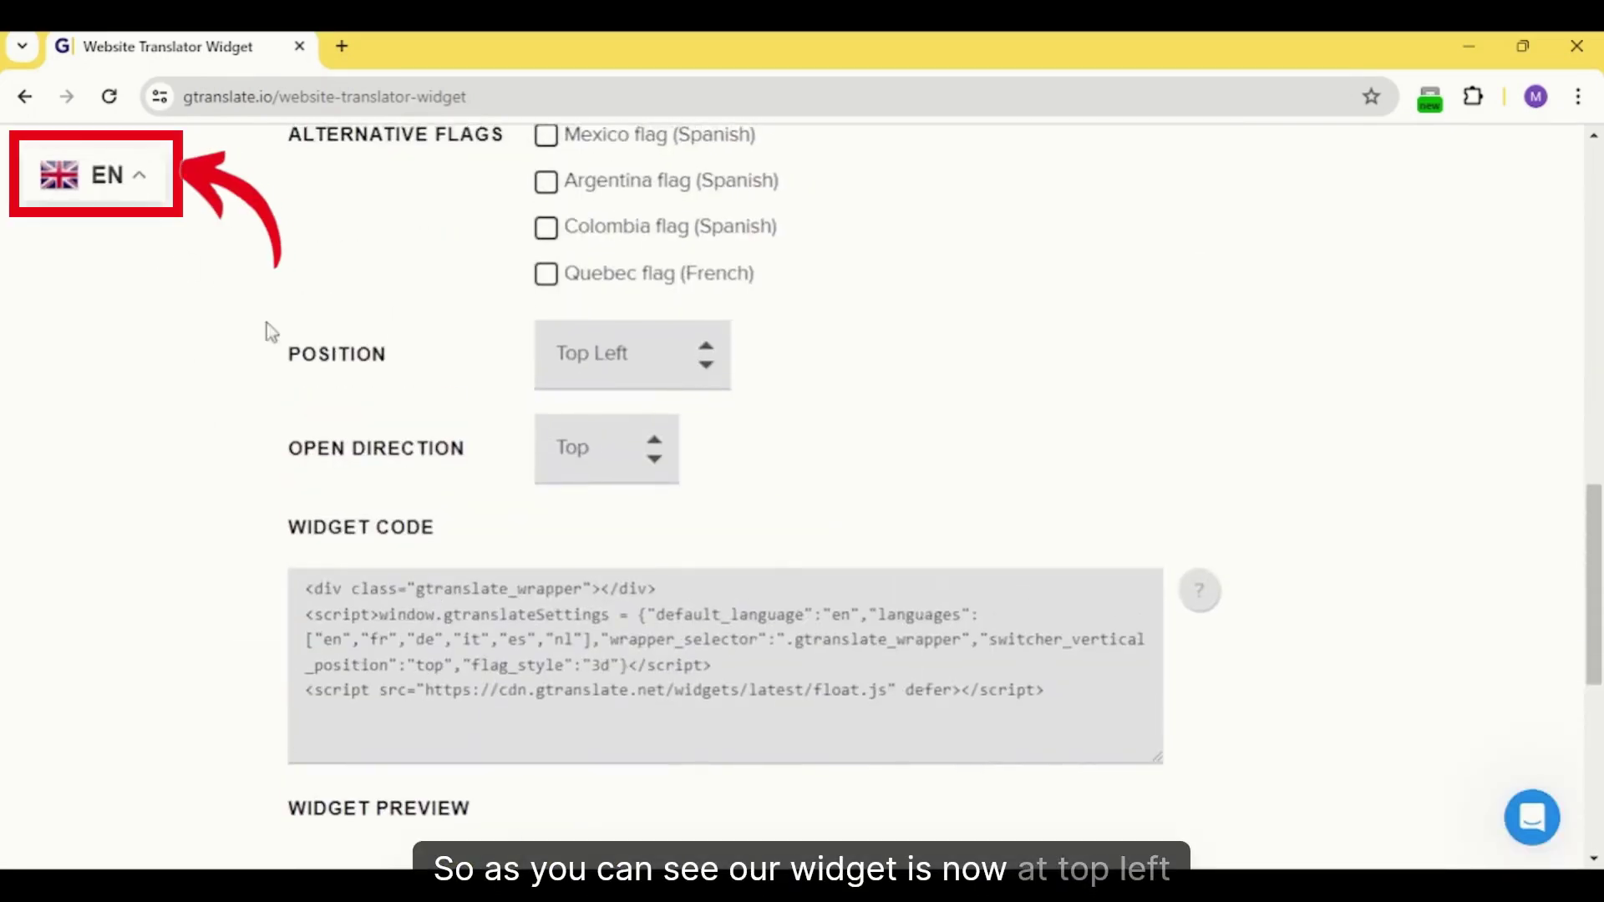
pyautogui.click(131, 199)
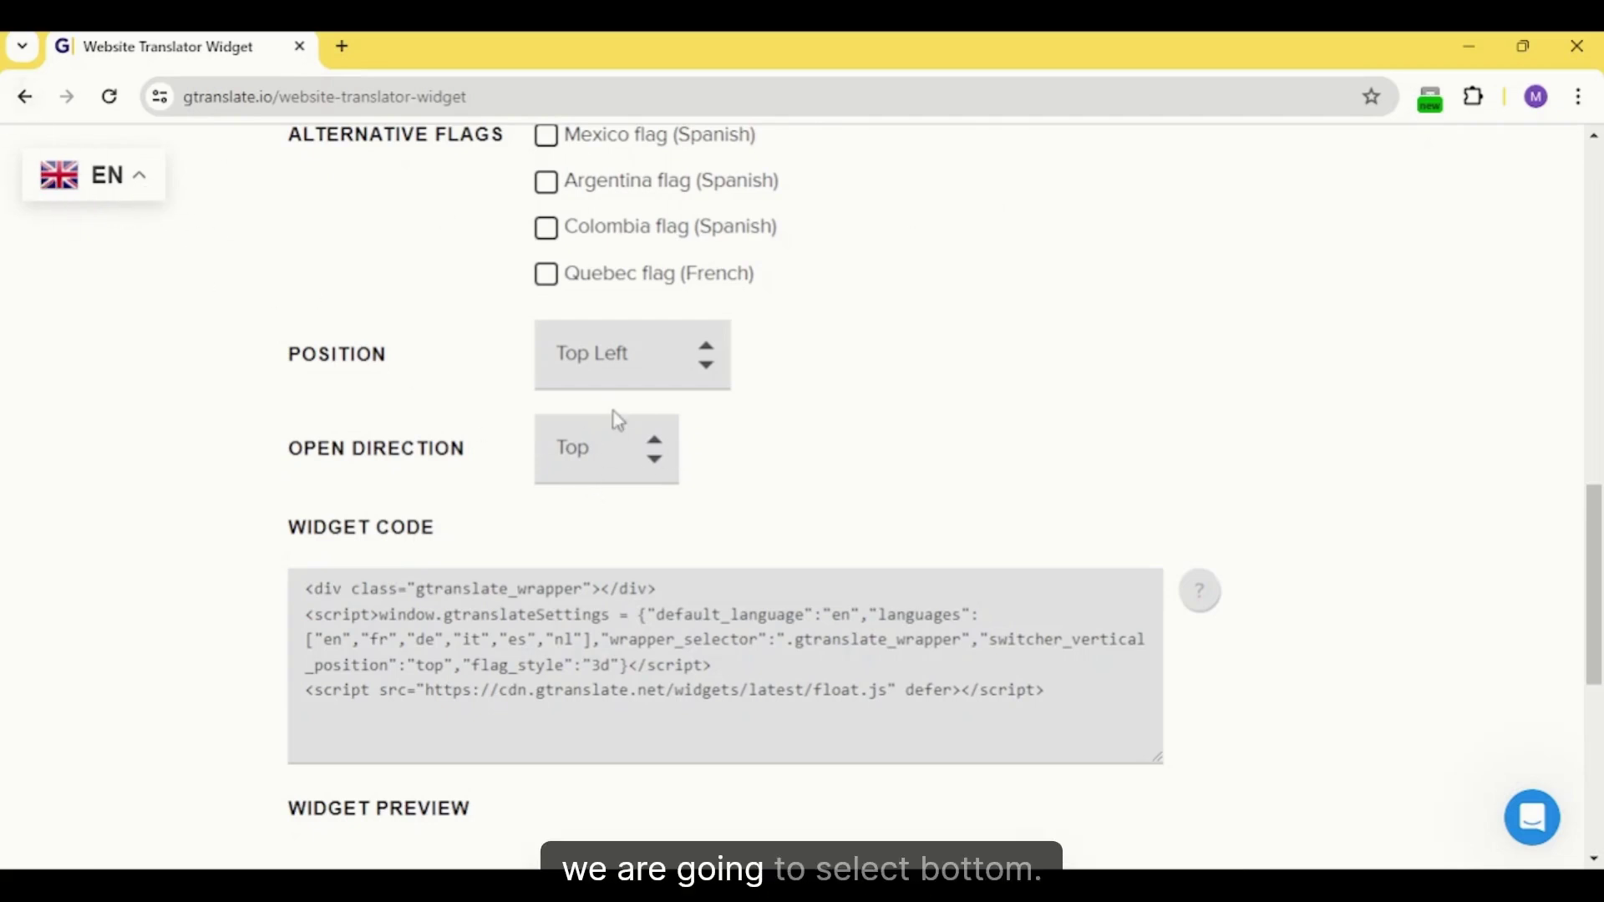
pyautogui.click(638, 574)
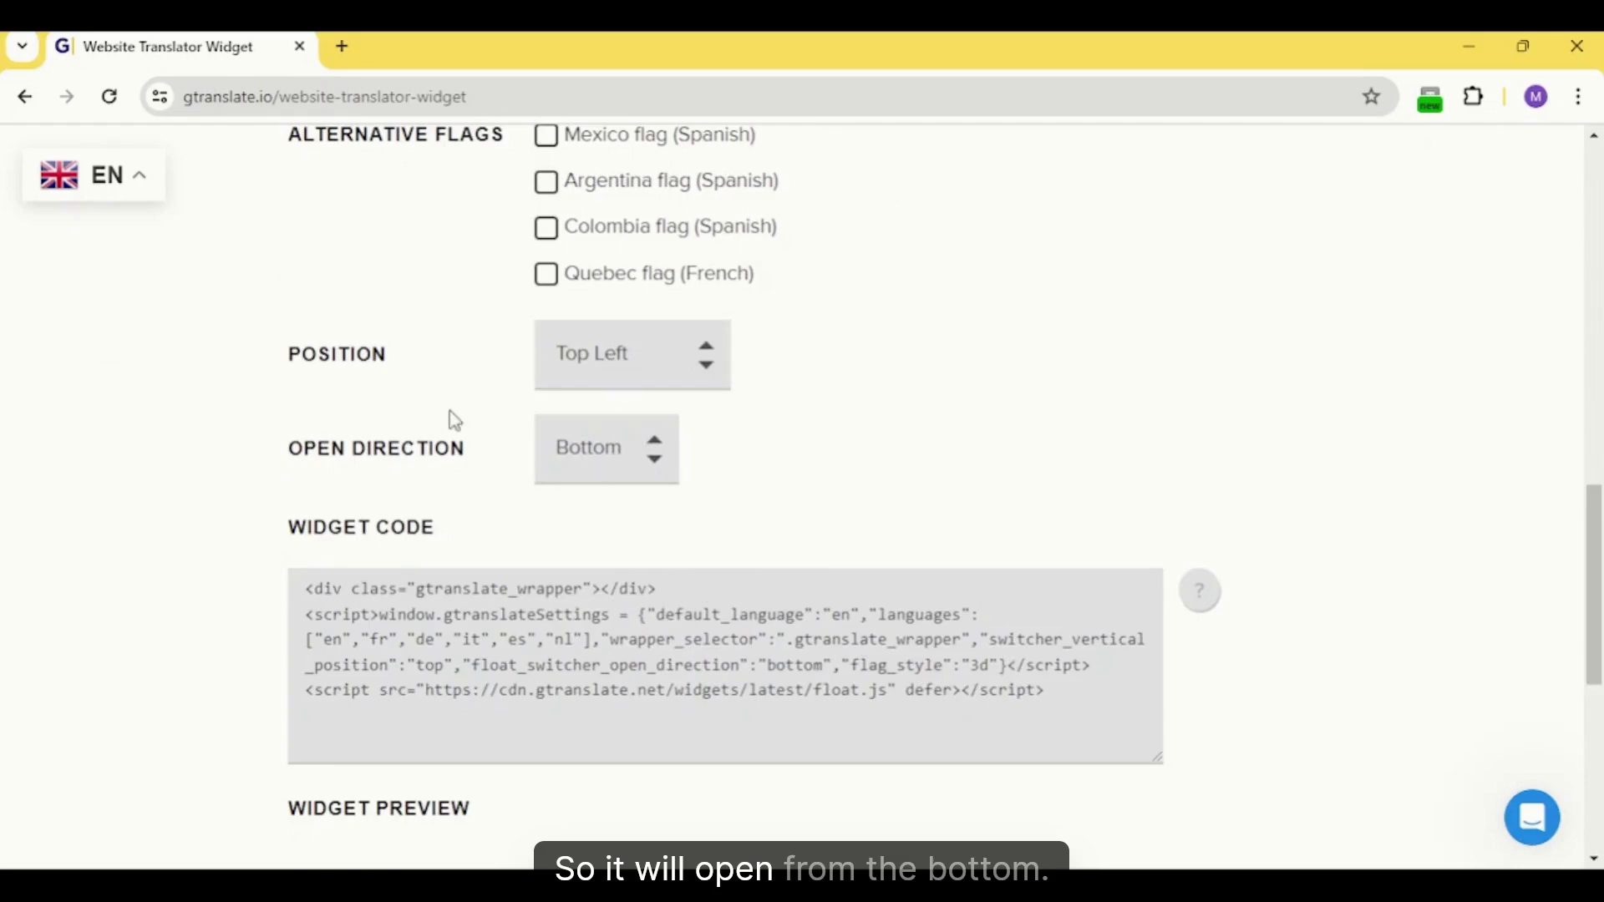
pyautogui.scroll(-7, 454, 420)
pyautogui.click(444, 335)
pyautogui.click(142, 179)
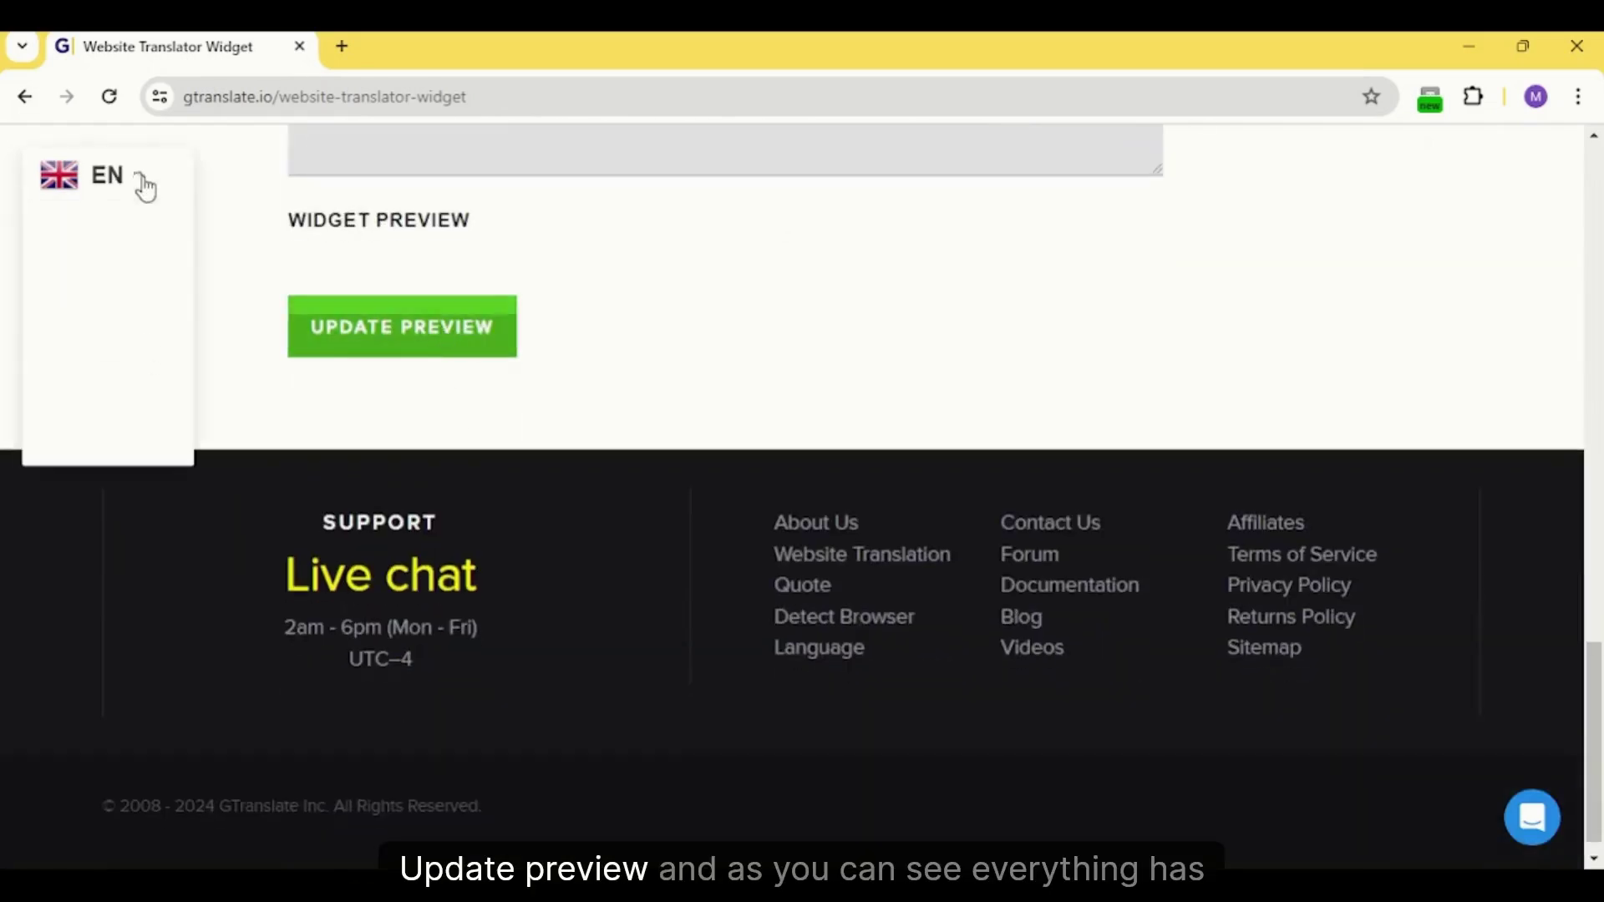
pyautogui.scroll(4, 302, 342)
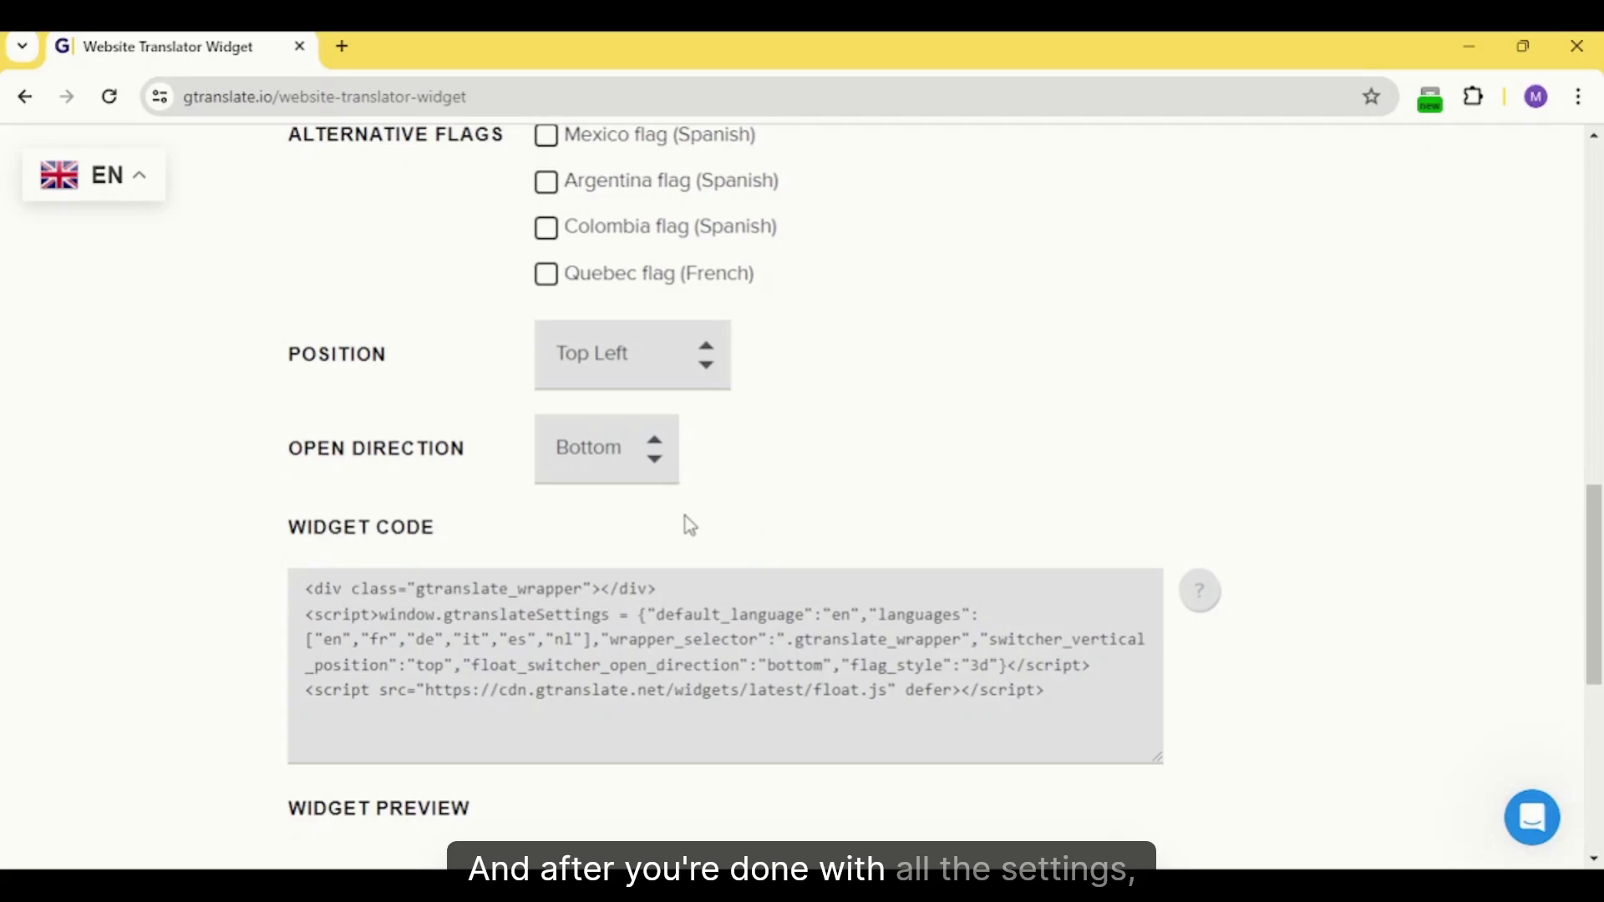
# Step: Refresh the preview and select the entire Widget Code for copying
pyautogui.scroll(-3, 694, 505)
pyautogui.click(448, 704)
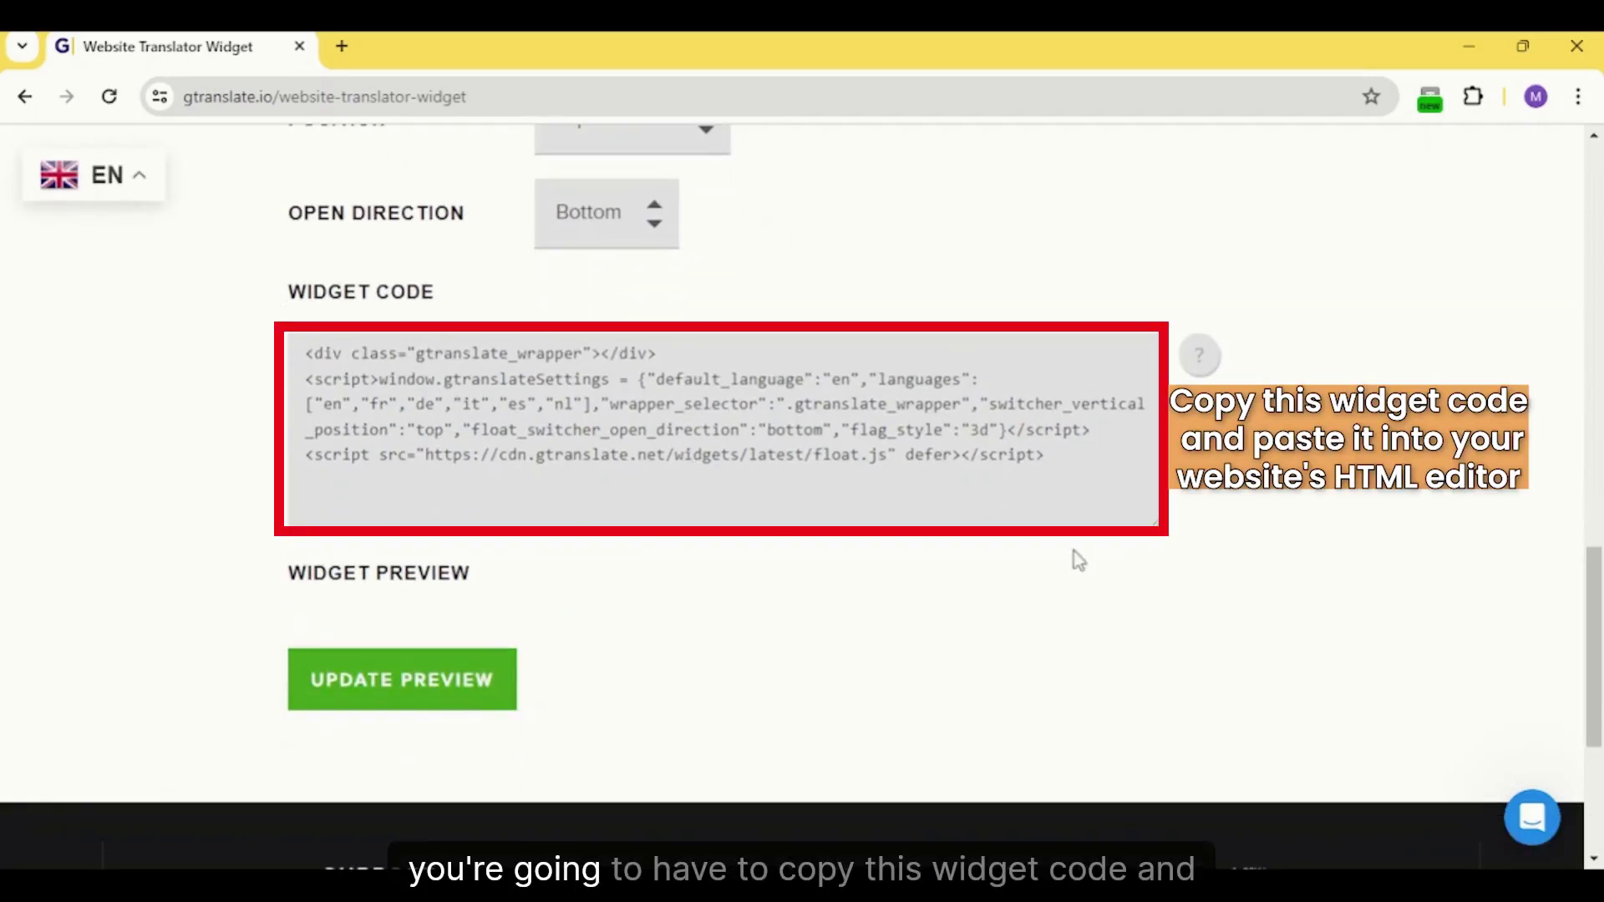
pyautogui.moveTo(1092, 479); pyautogui.dragTo(232, 354)
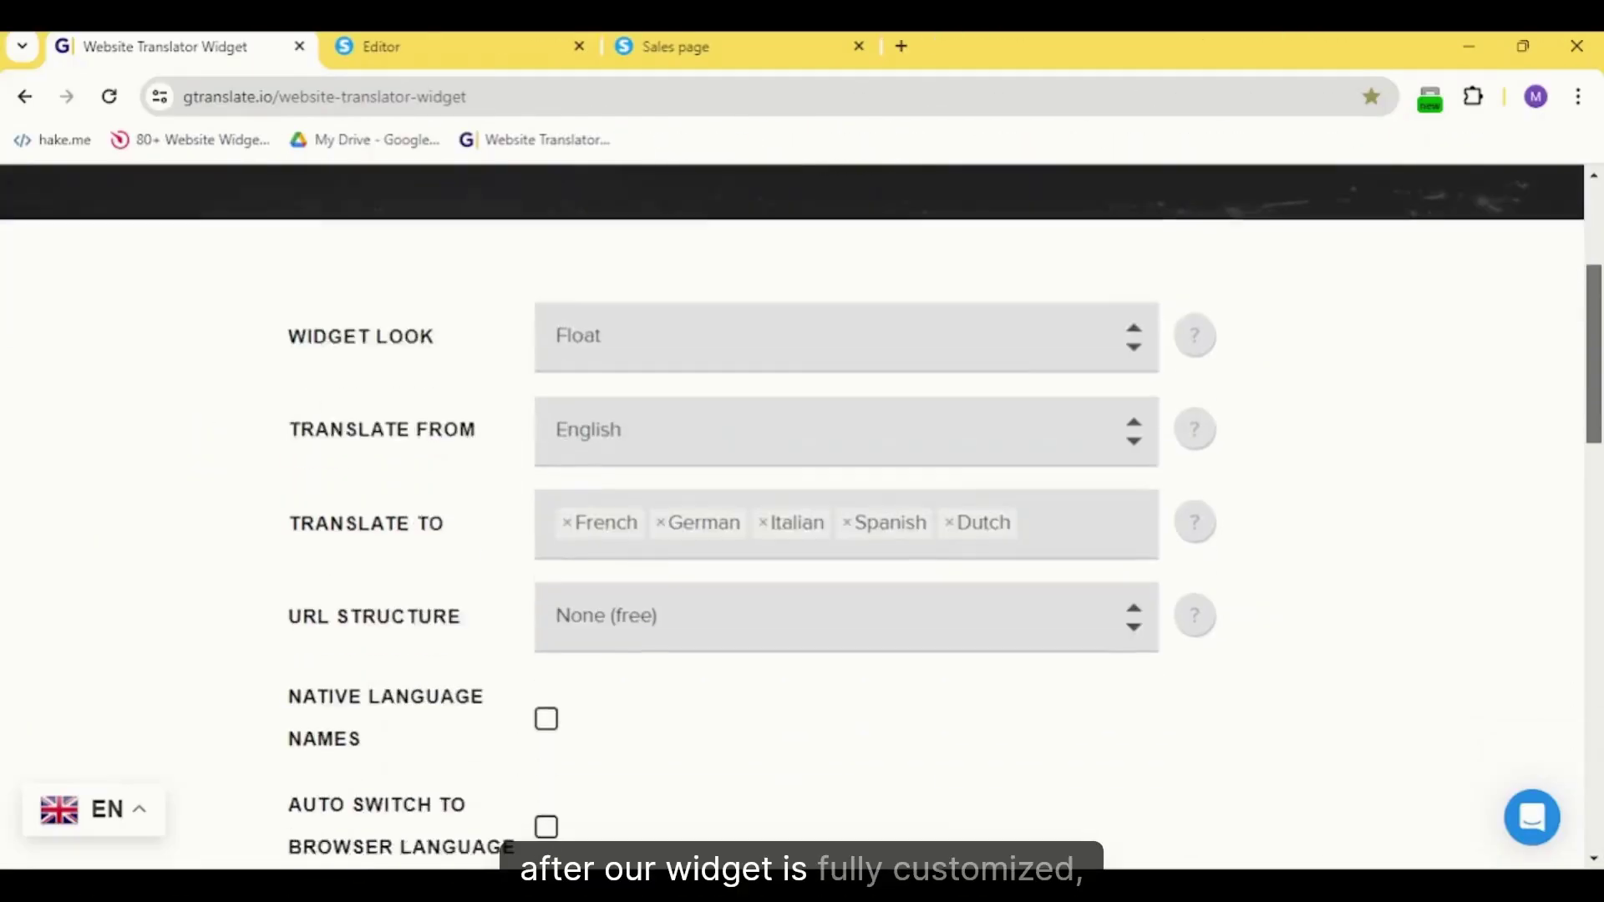
pyautogui.scroll(-15, 802, 502)
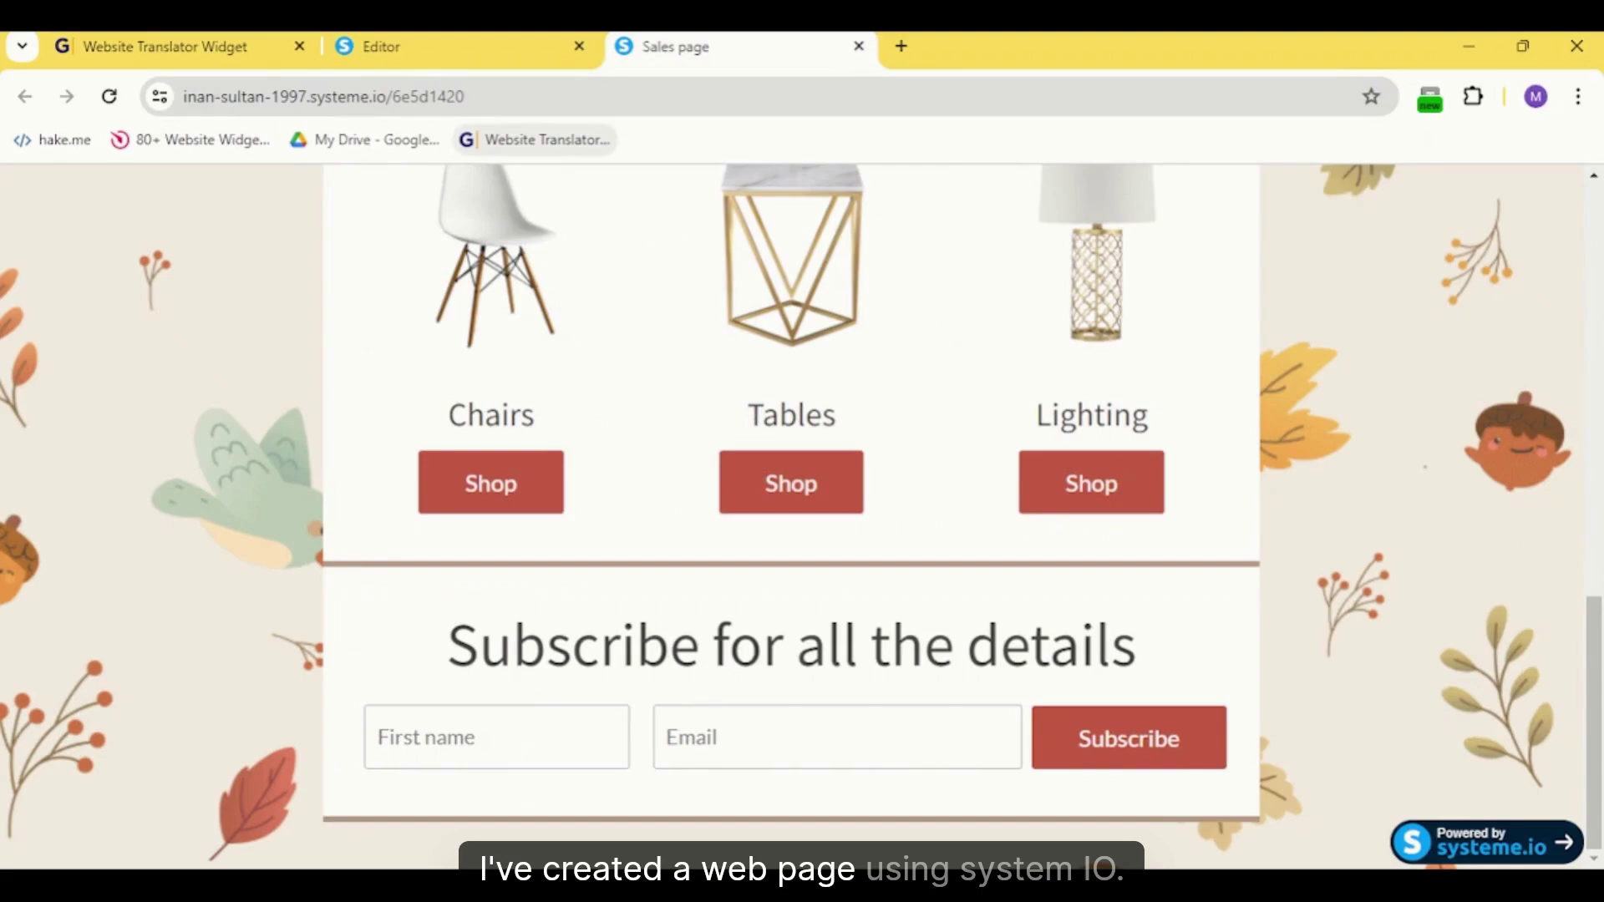
# Step: Drag a Raw HTML block below the subscribe form in the Systeme.io editor
pyautogui.scroll(7, 802, 518)
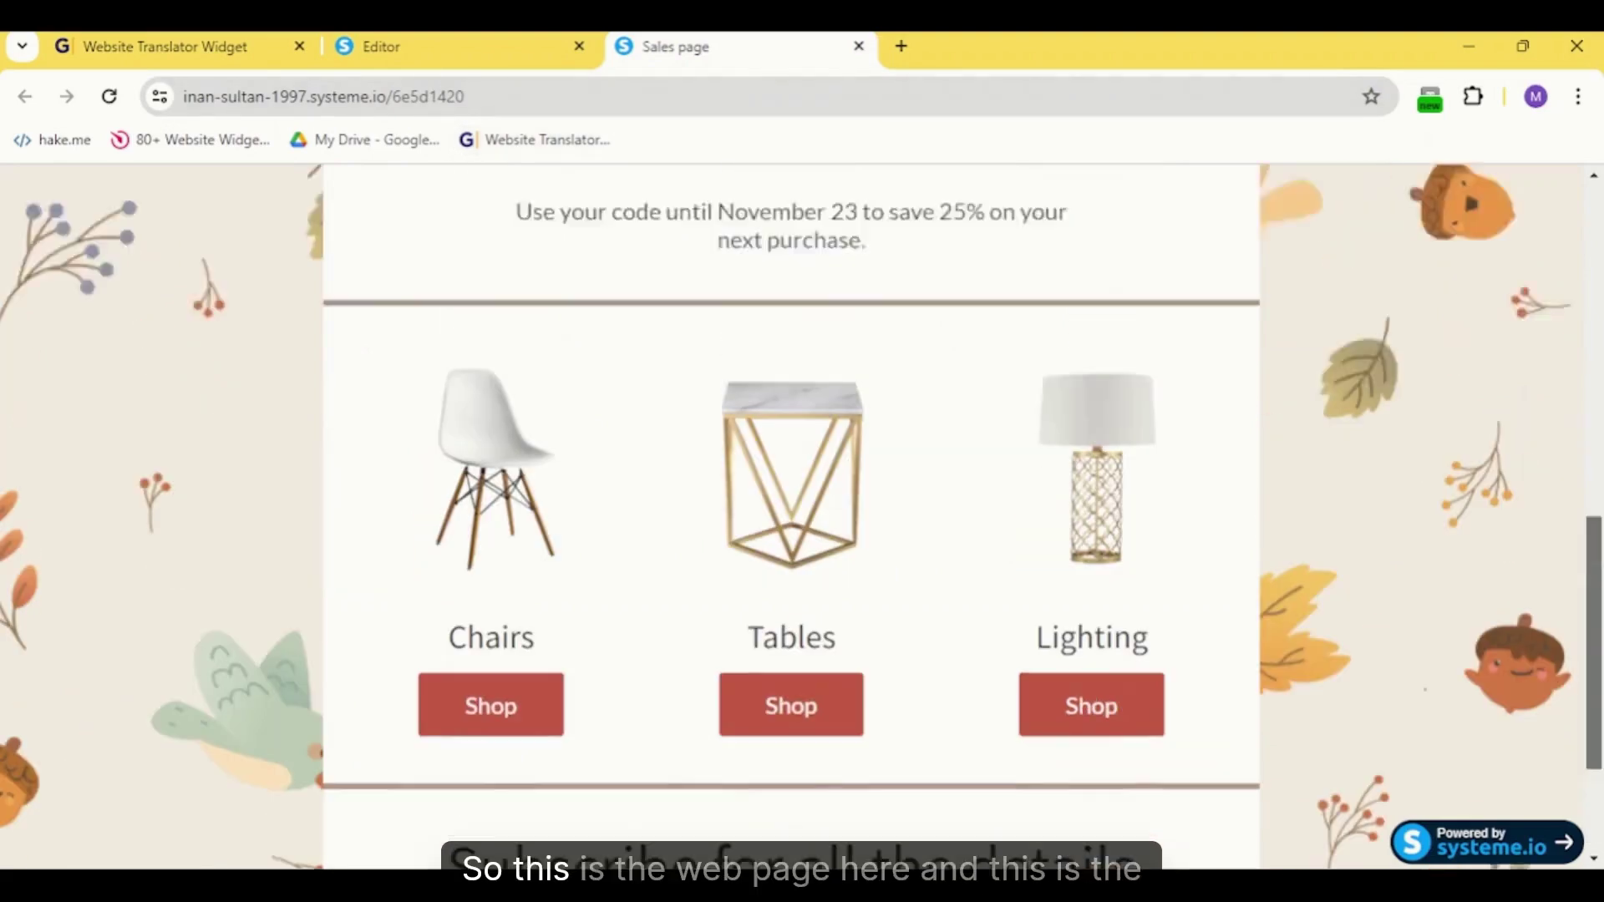
pyautogui.scroll(-2, 802, 518)
pyautogui.hotkey('ctrl', 'shift', 'Tab')
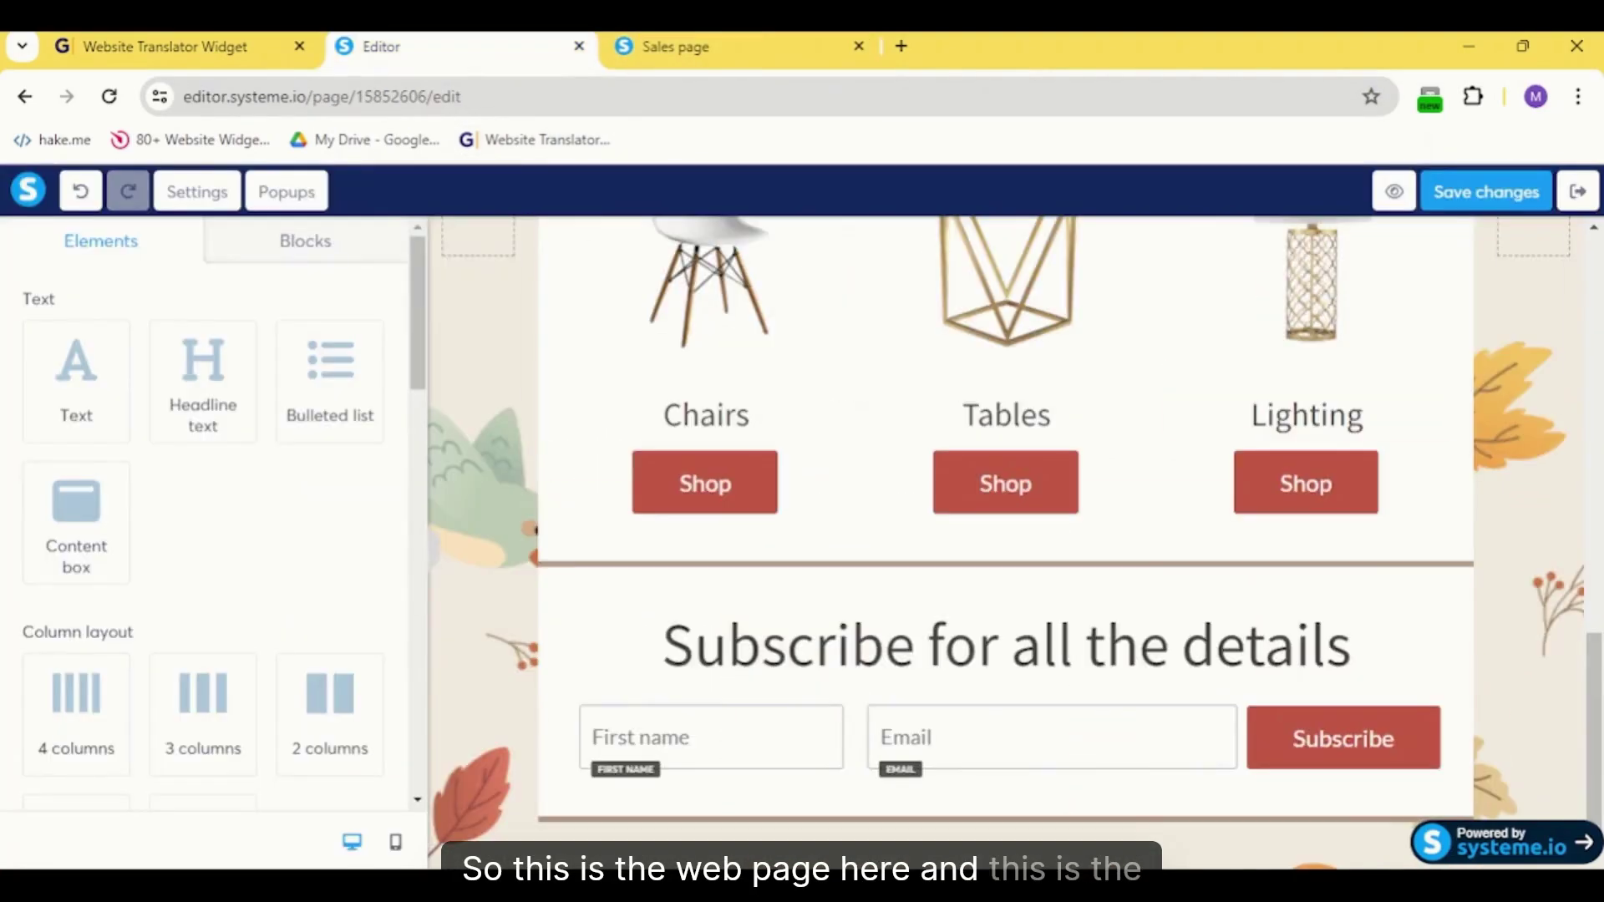
pyautogui.scroll(2, 1003, 518)
pyautogui.scroll(-2, 1002, 518)
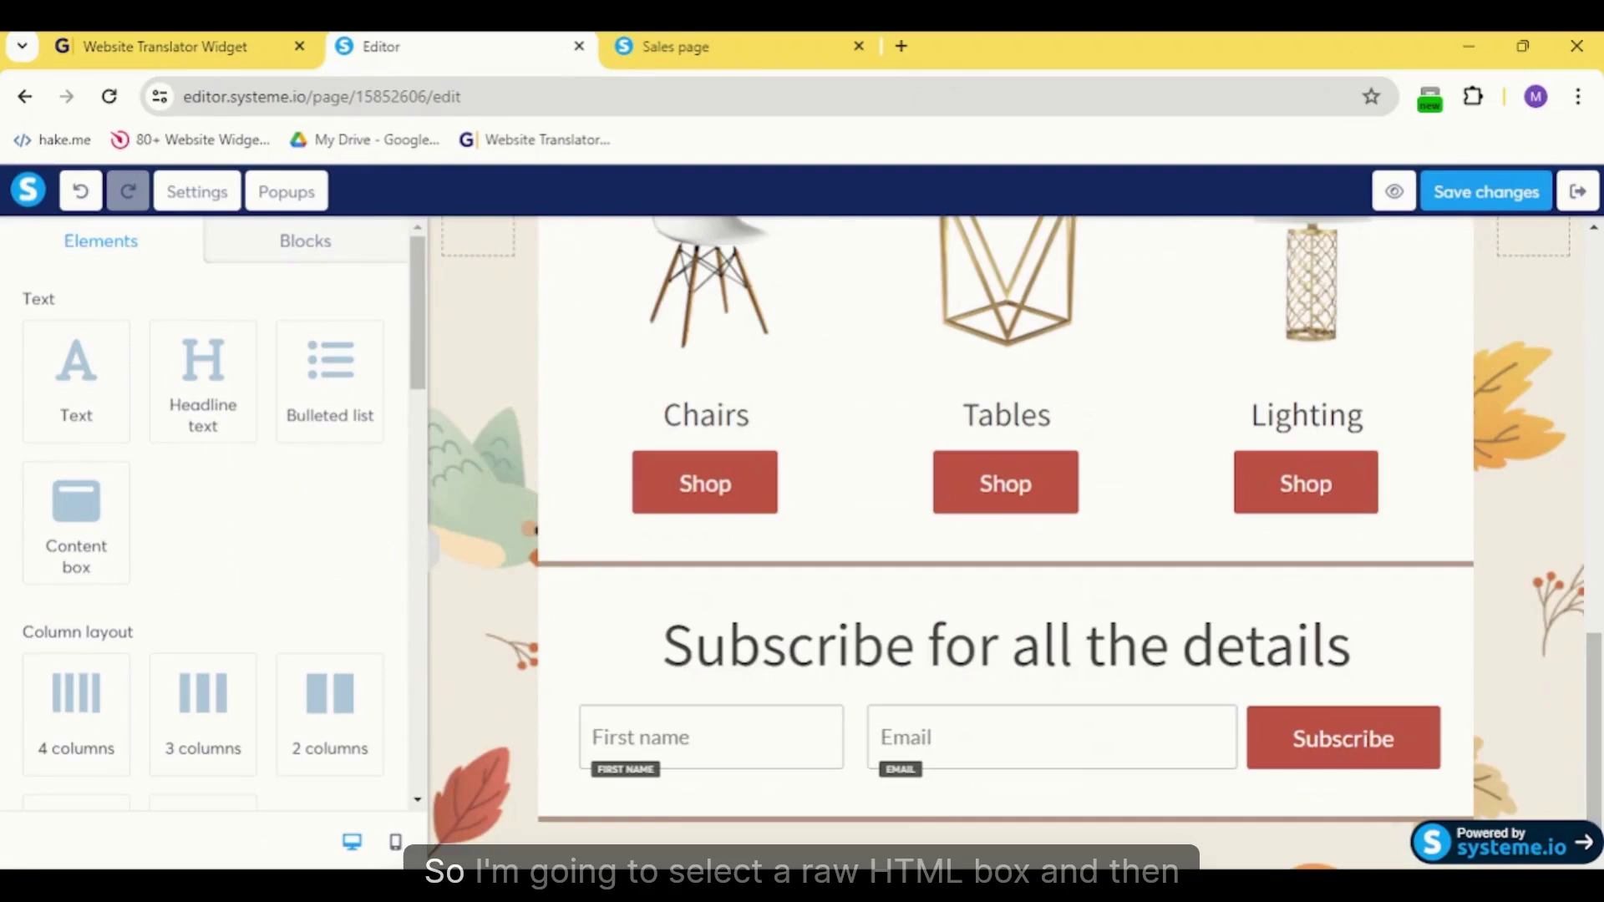
pyautogui.scroll(-4, 209, 514)
pyautogui.scroll(-4, 209, 514)
pyautogui.scroll(-5, 209, 514)
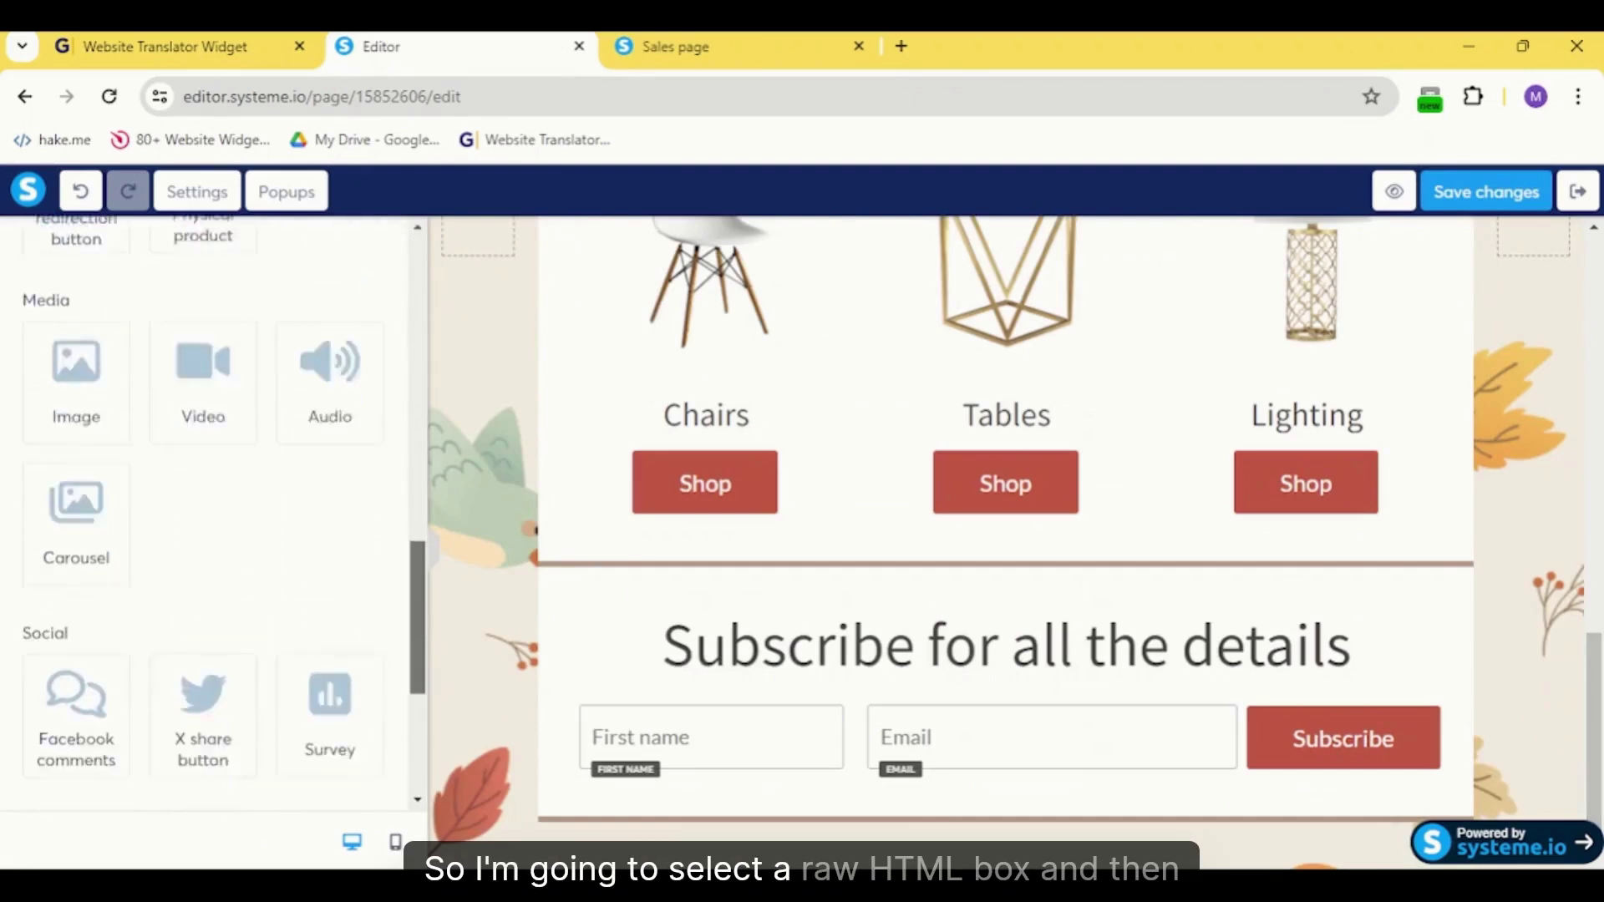
pyautogui.moveTo(75, 694); pyautogui.dragTo(1003, 797)
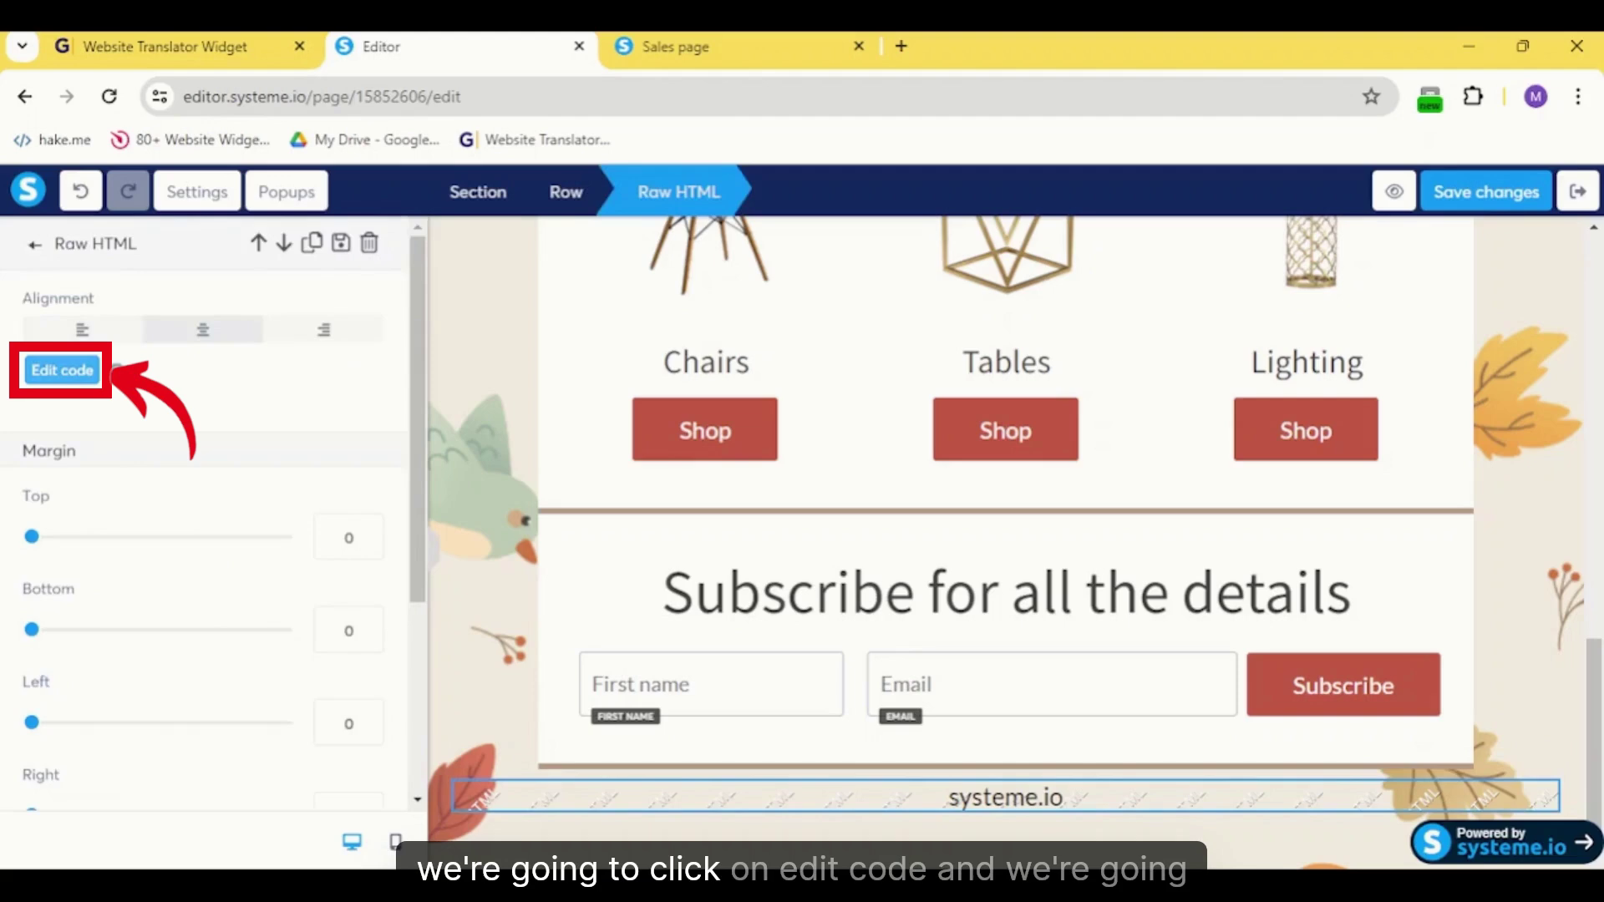
# Step: Replace the block's placeholder code with the GTranslate widget code, save it, and save the page
pyautogui.click(62, 370)
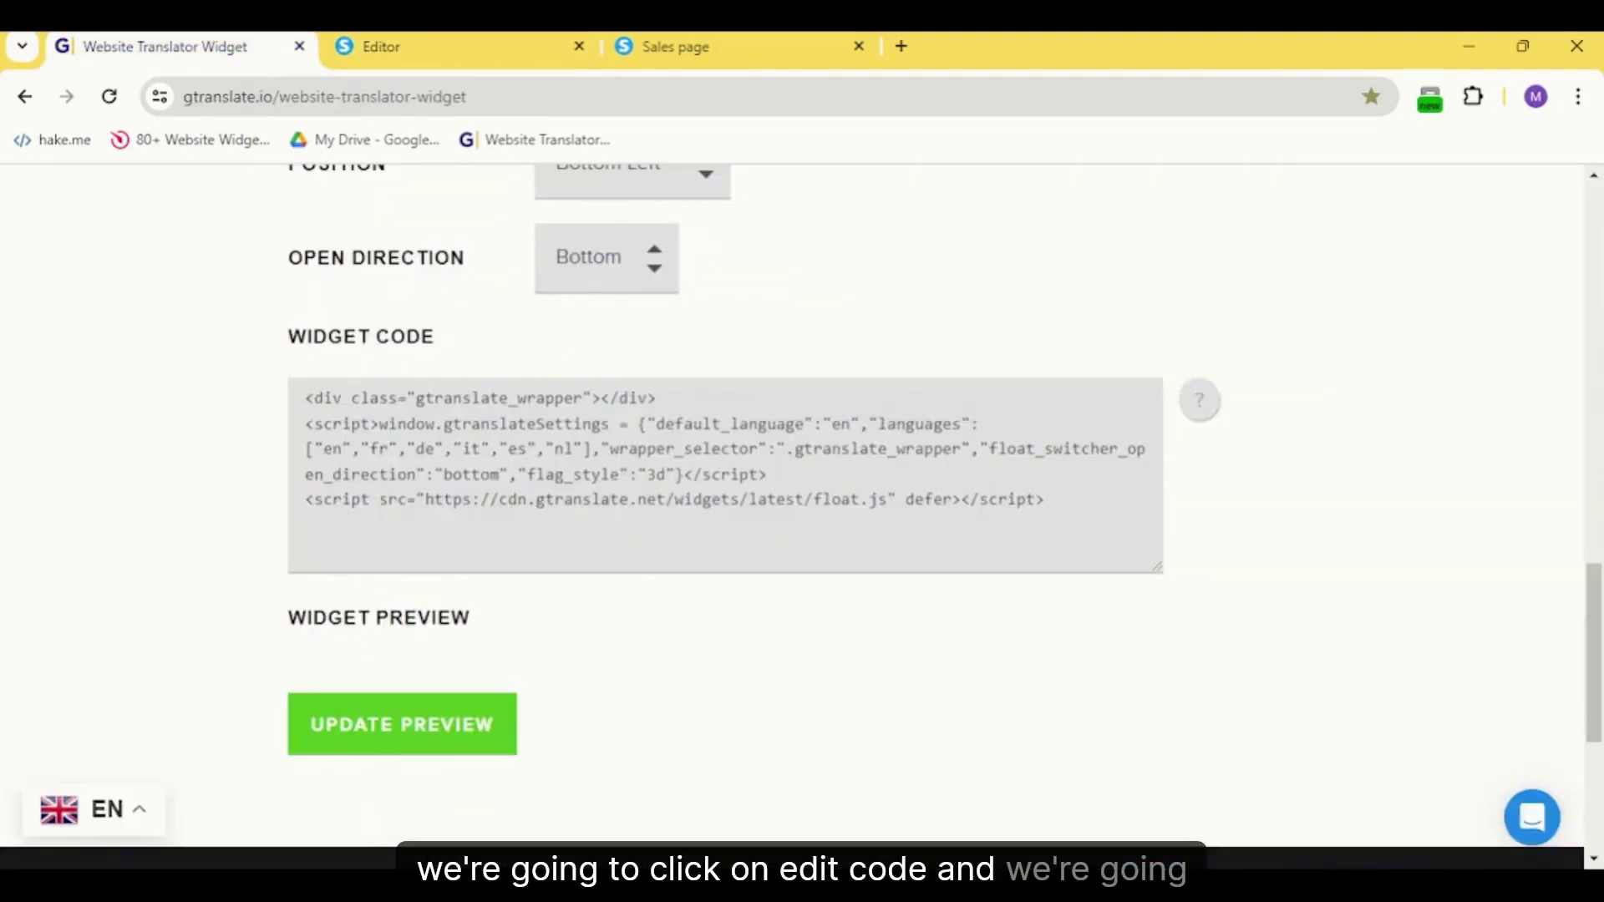
pyautogui.hotkey('ctrl', 'a')
pyautogui.hotkey('ctrl', 'c')
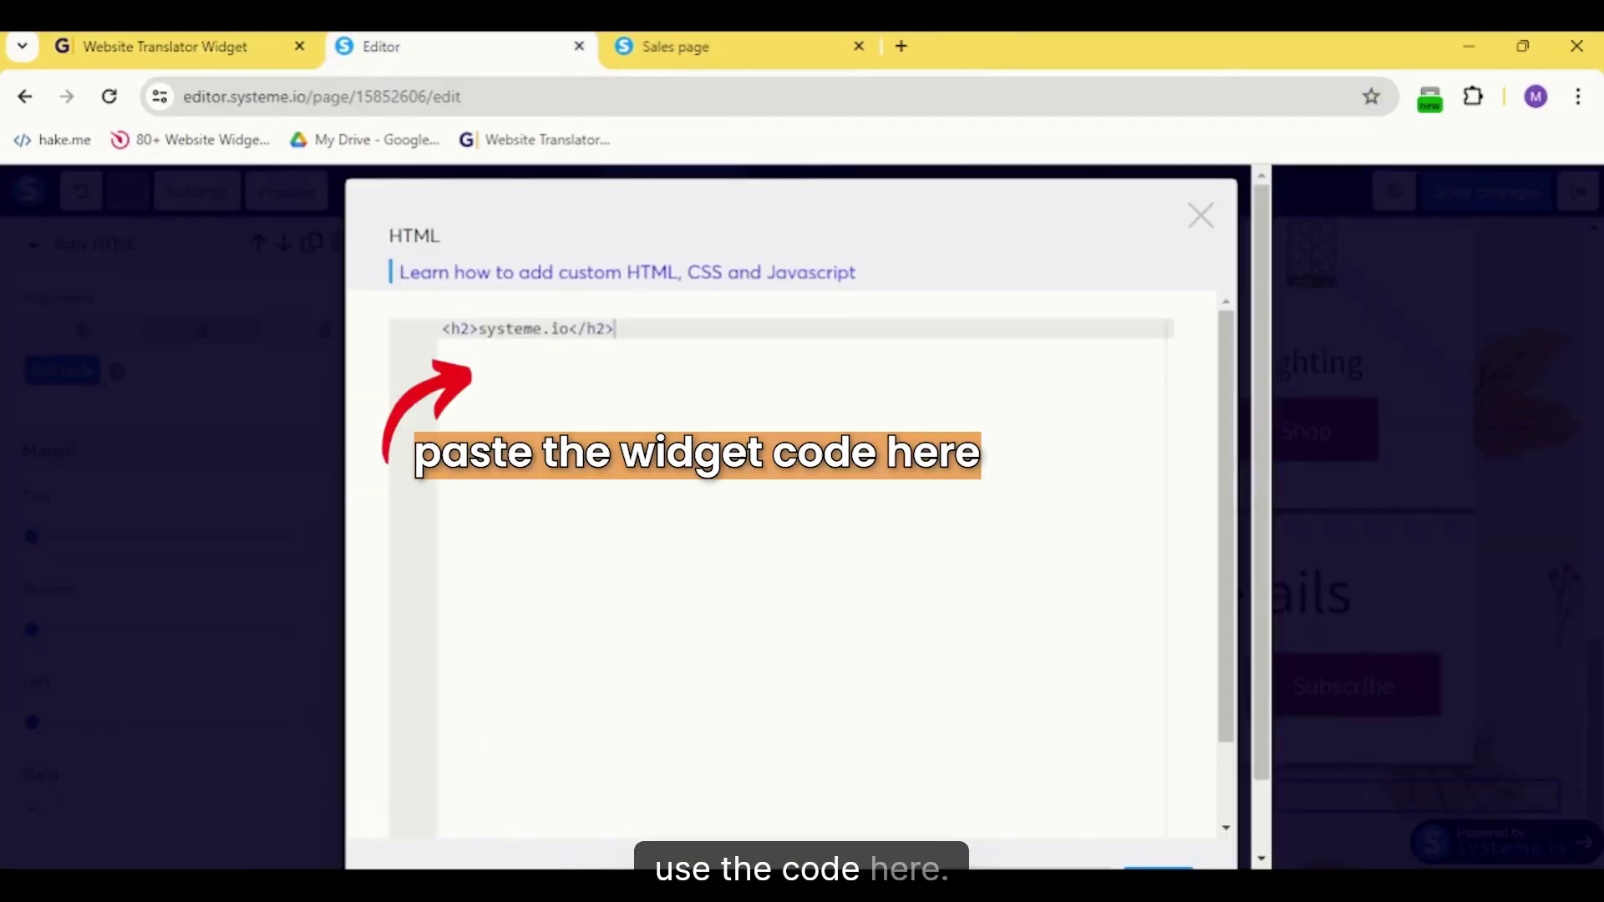
pyautogui.hotkey('ctrl', 'a')
pyautogui.hotkey('ctrl', 'v')
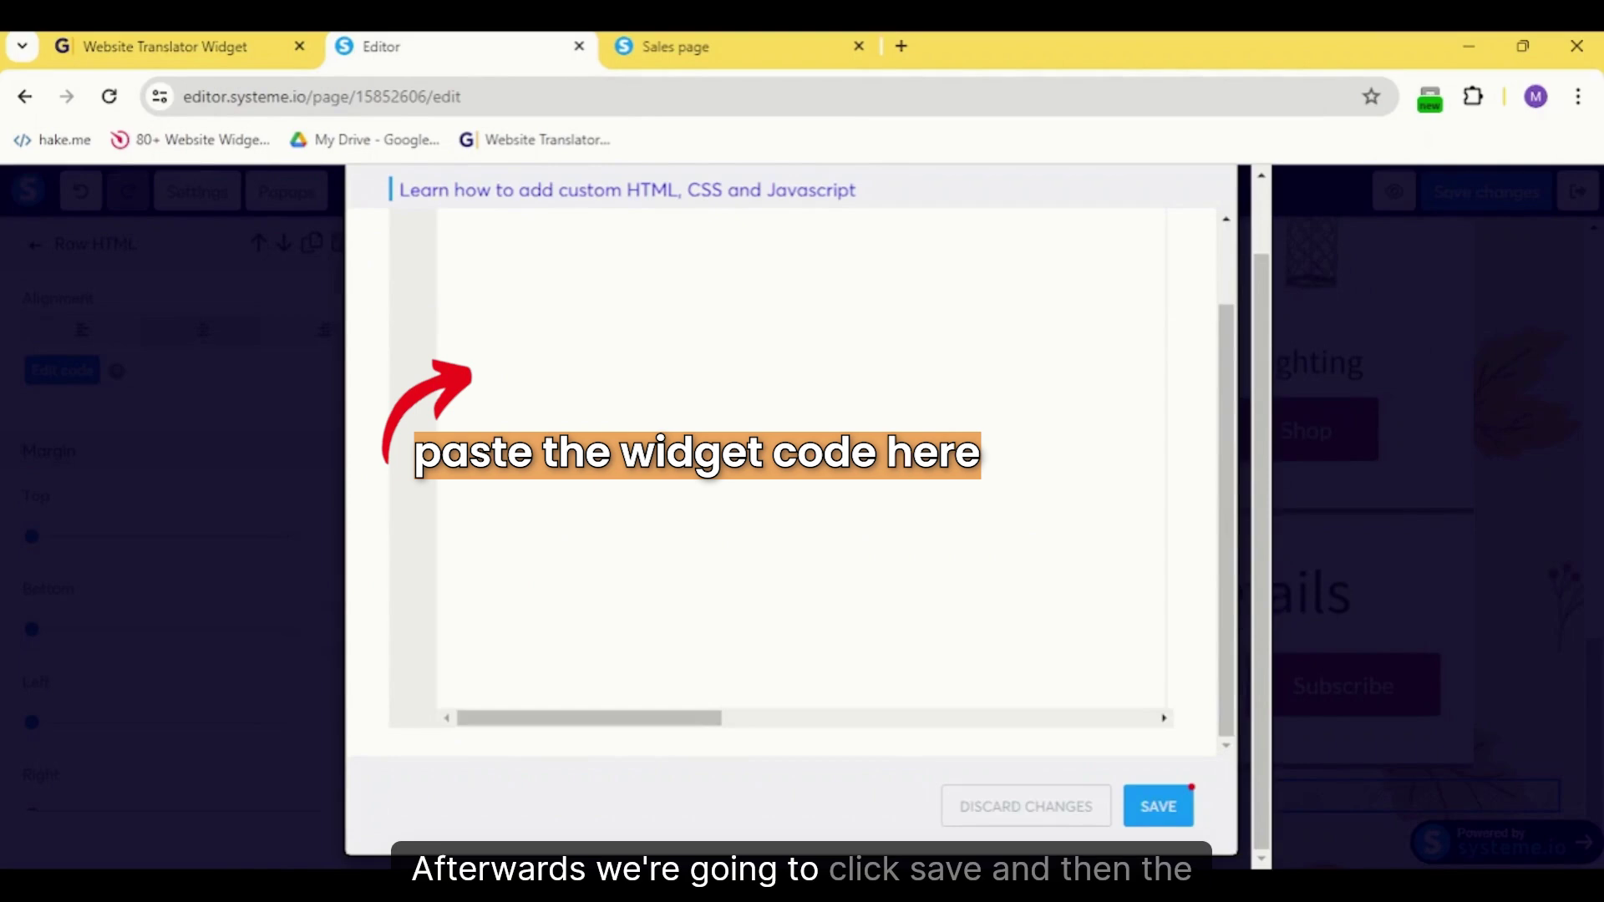
pyautogui.click(1158, 806)
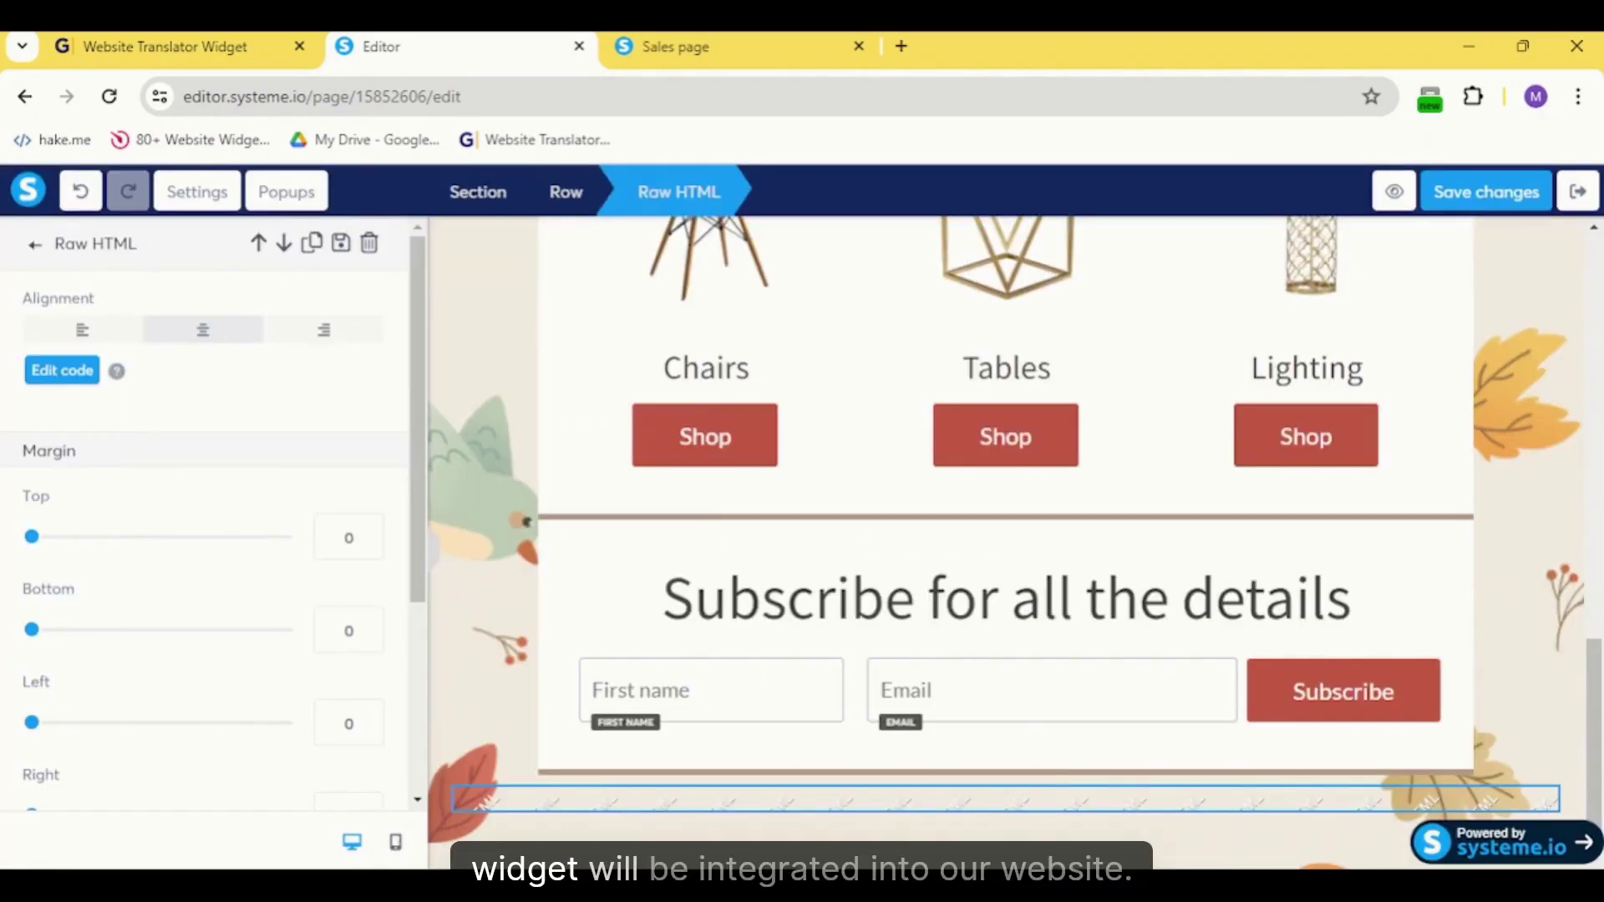
pyautogui.hotkey('ctrl', 's')
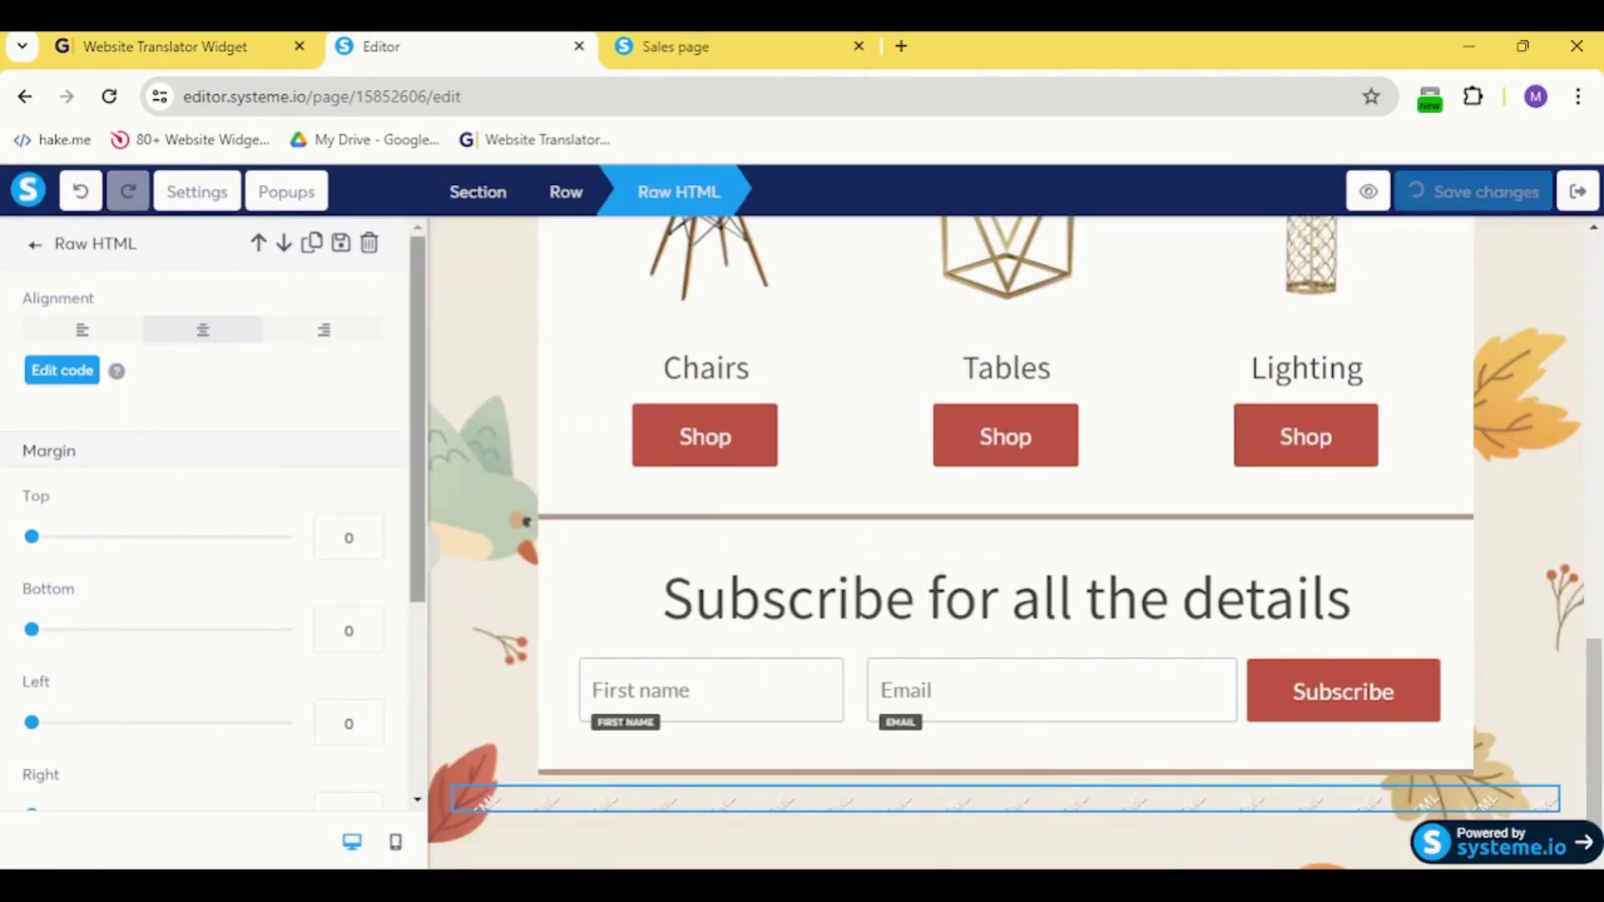
# Step: Reload the live sales page to show the EN flag selector at the bottom left
pyautogui.hotkey('ctrl', 'Tab')
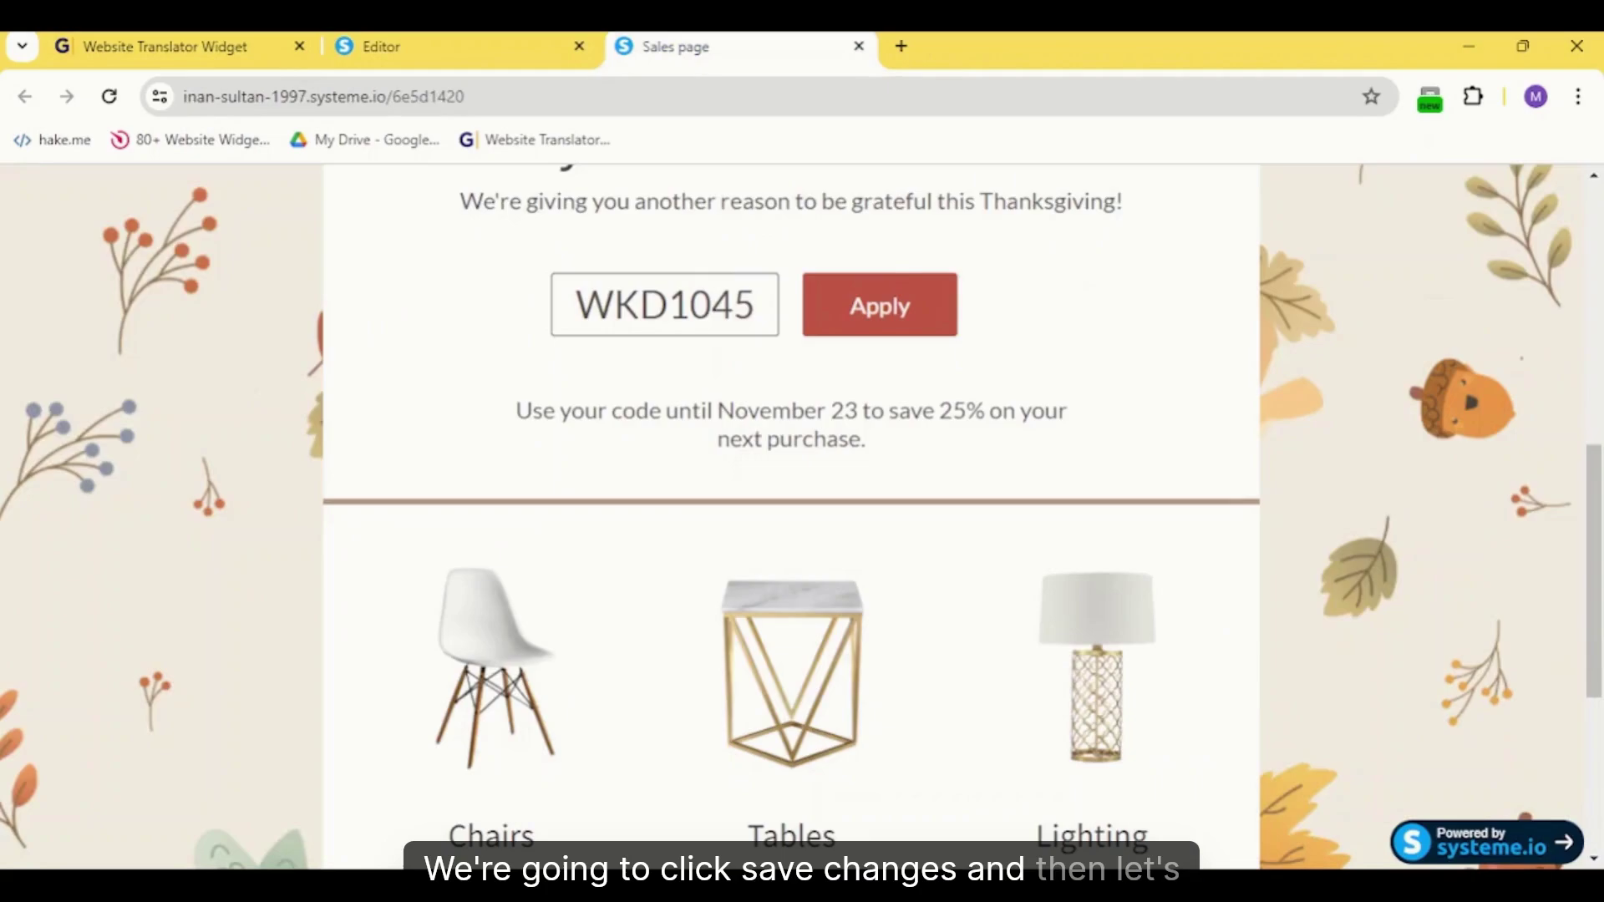
pyautogui.press('F5')
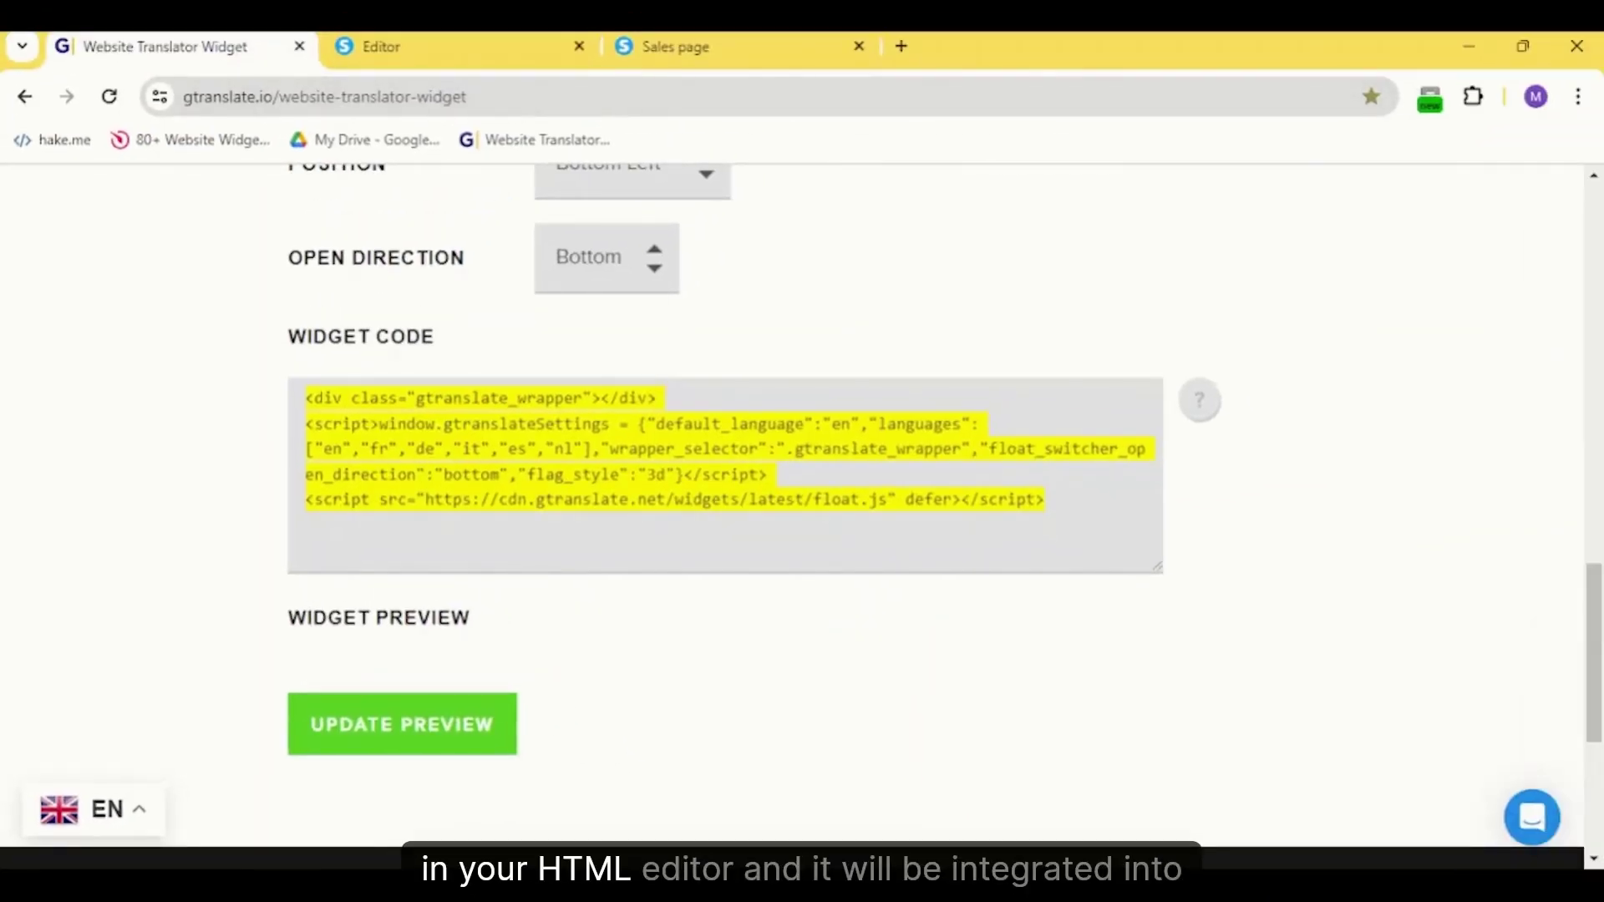
pyautogui.hotkey('ctrl', '3')
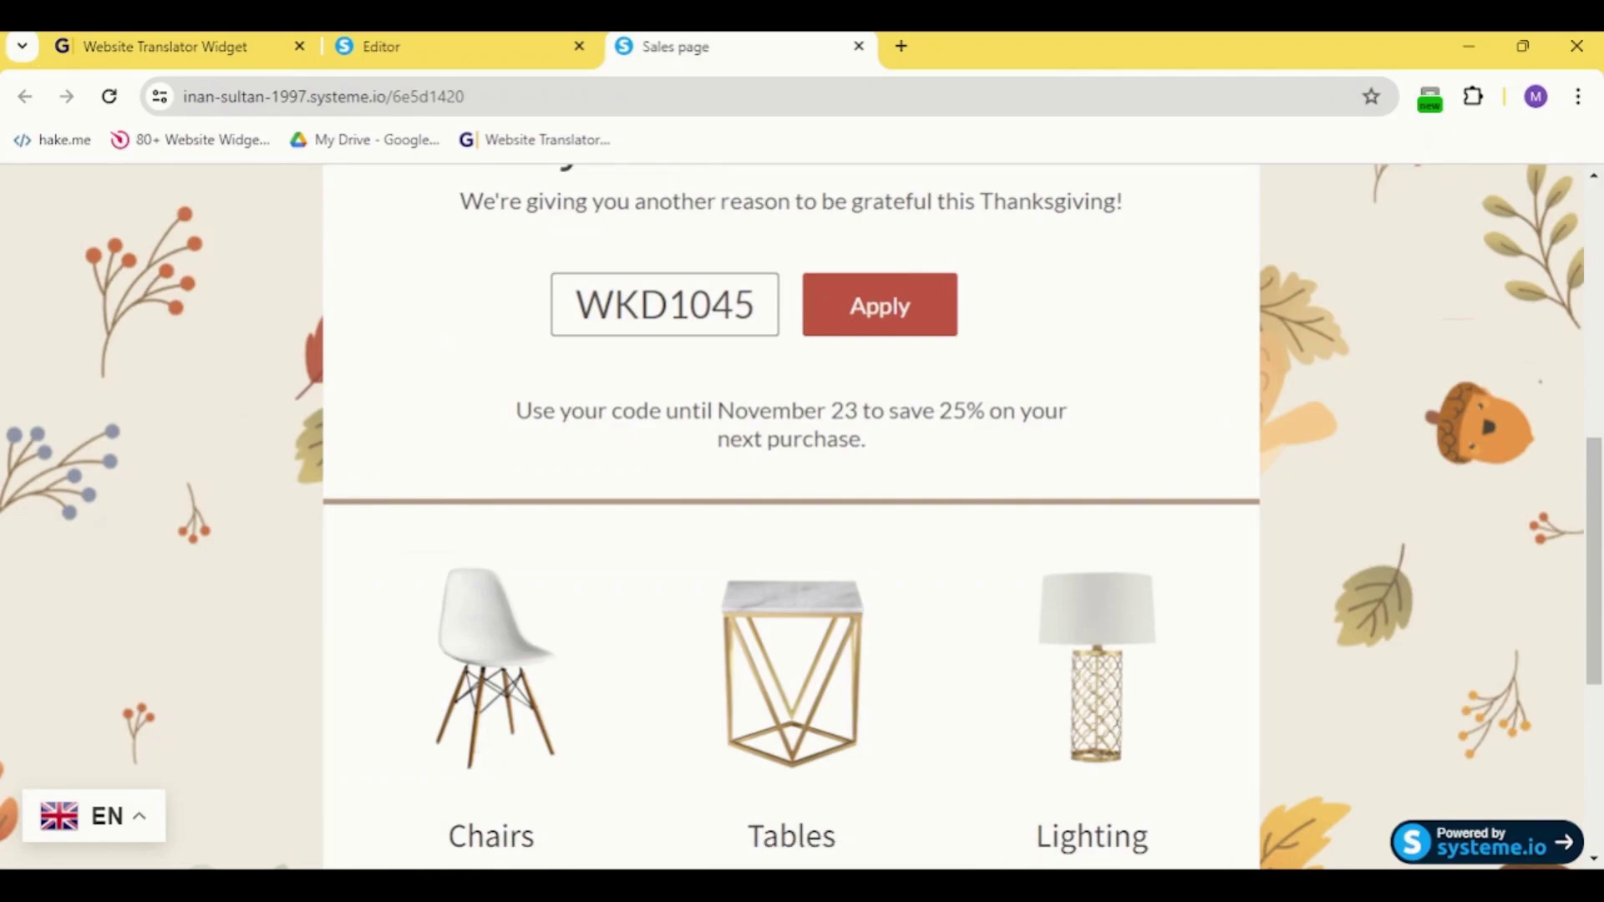